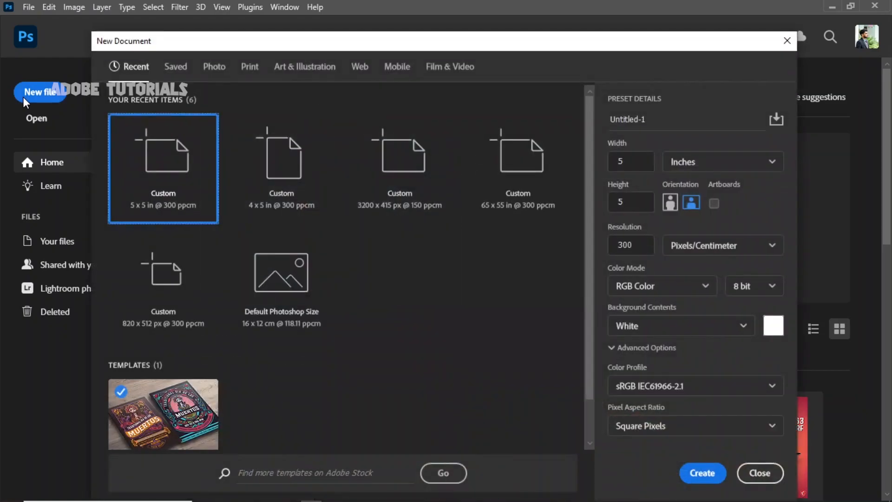
- Create a new 4 x 5 in document at 300 pixels/centimeter from the recent custom preset
click(283, 200)
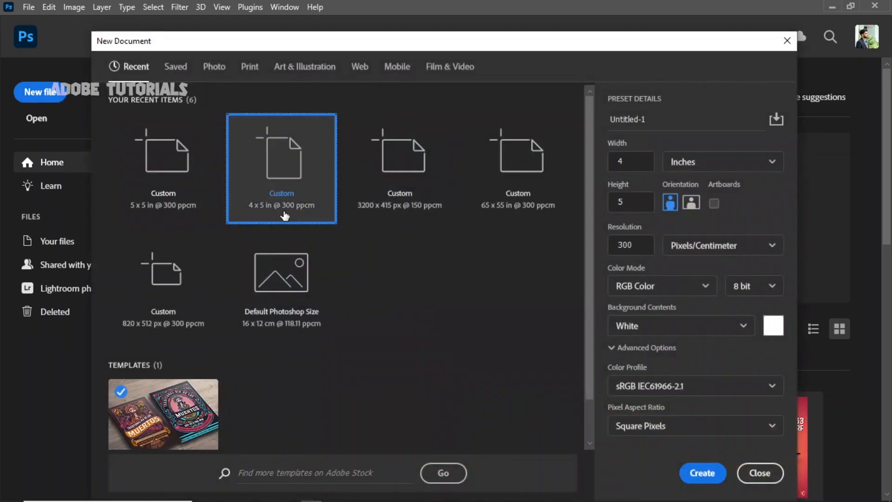
click(702, 472)
- Add a gradient fill layer with Radial style and the yellow-to-green preset Green_15 from the Greens group
click(815, 492)
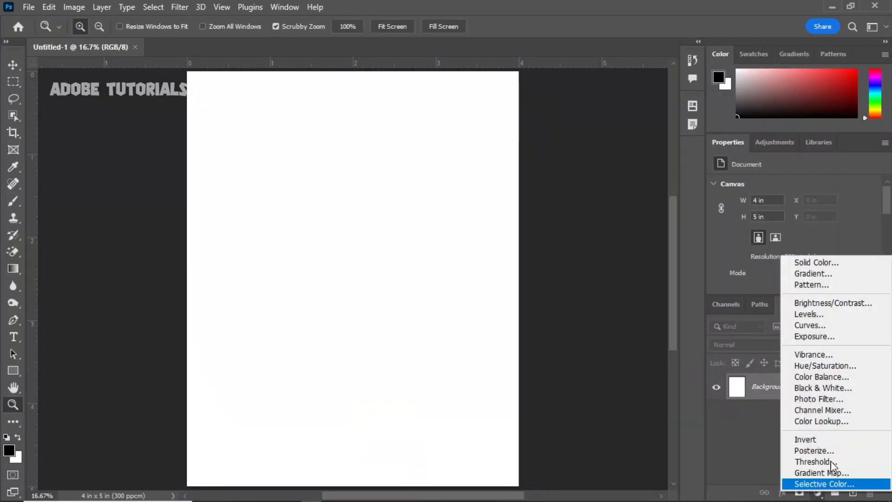
click(875, 276)
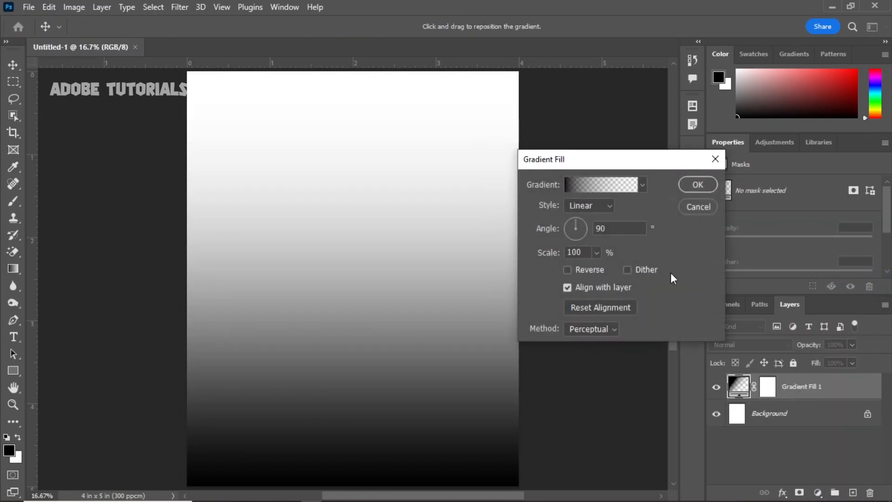
click(601, 198)
click(586, 228)
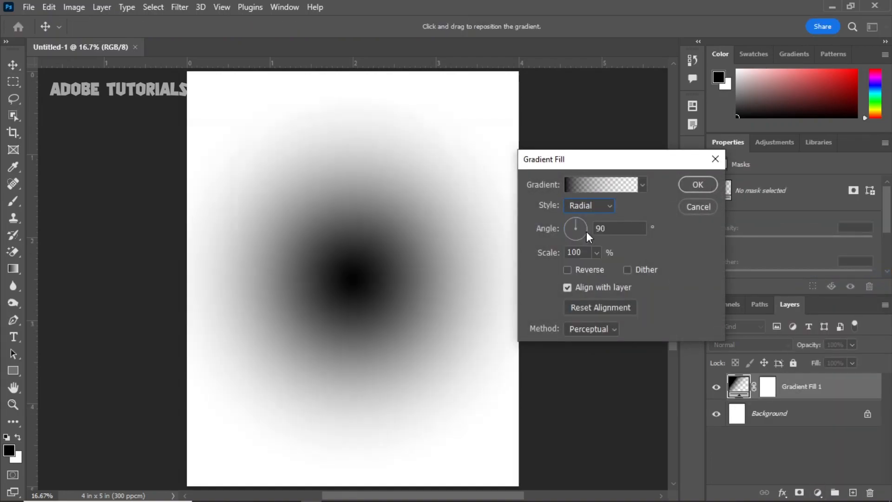
click(614, 186)
scroll(645, 212, down, 3)
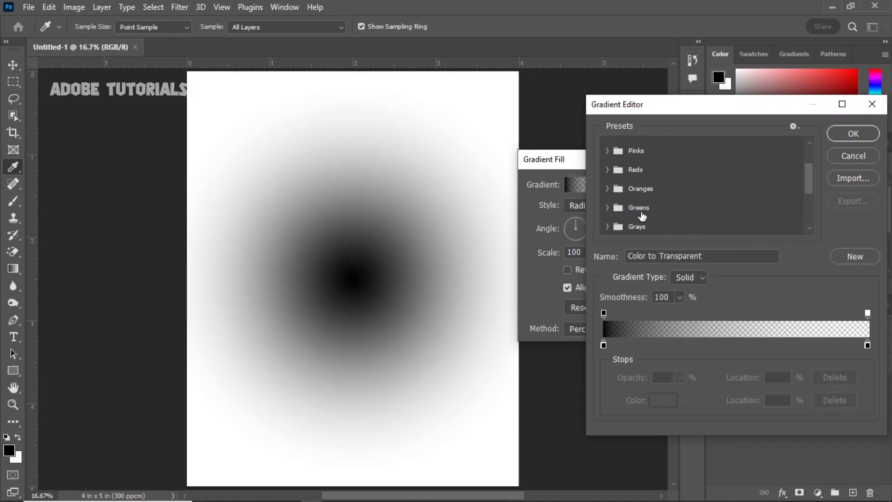
click(618, 209)
scroll(675, 207, down, 5)
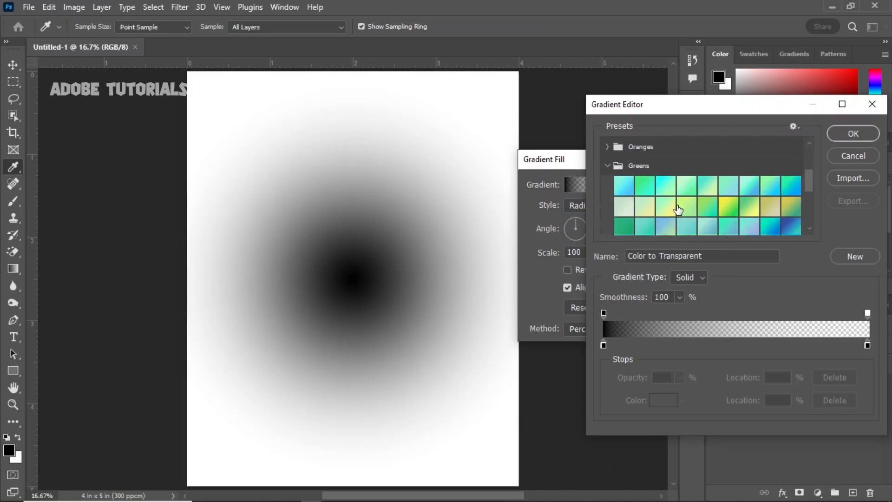
click(727, 167)
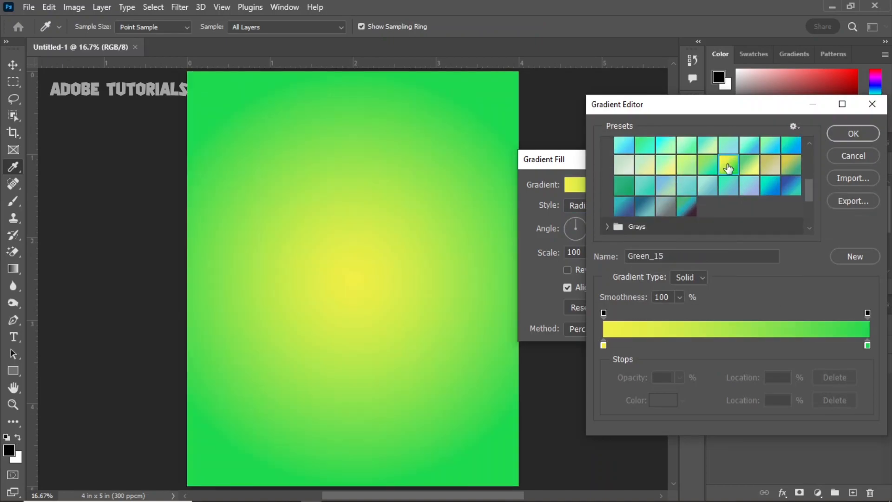
click(853, 133)
click(695, 184)
- Switch to File Explorer and place the headset image pngwing.com (66).png from the razer folder onto the canvas
key(alt+Tab)
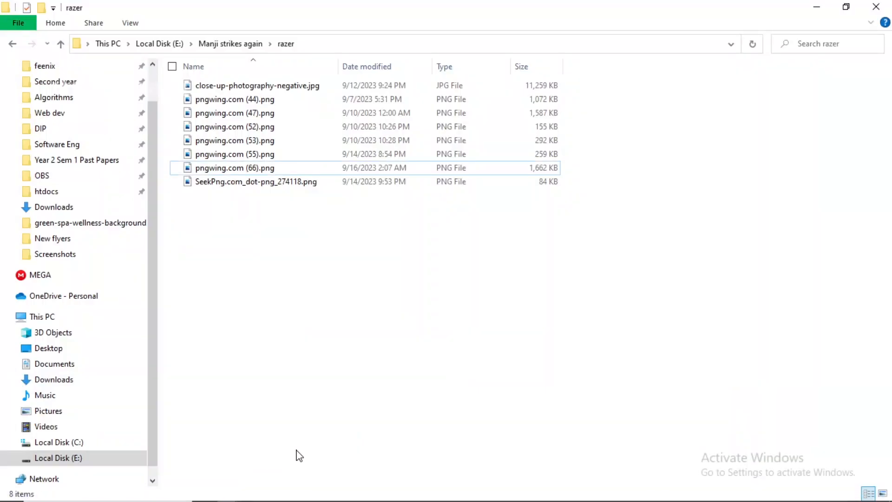
click(882, 493)
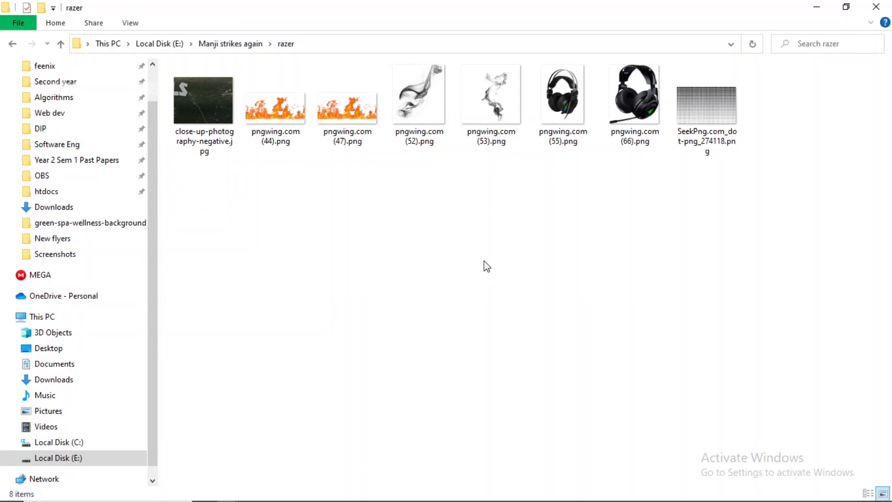
drag(626, 135, 374, 265)
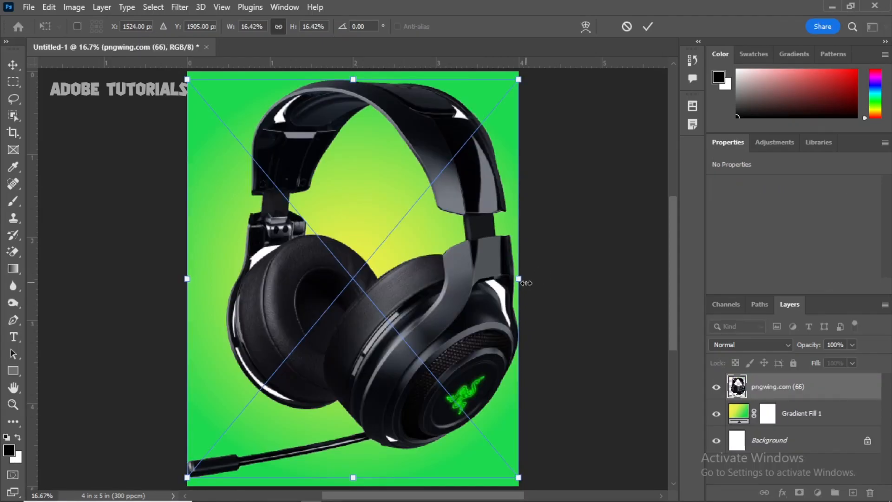
click(648, 26)
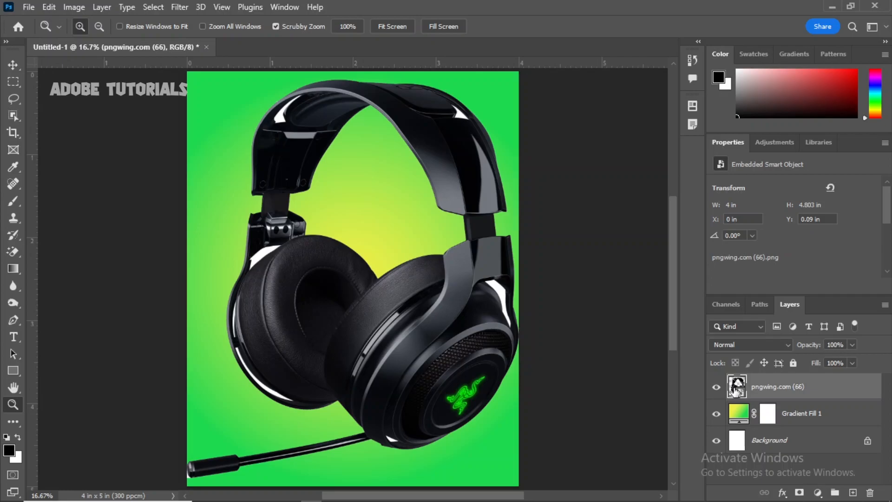
- Open the headset smart object's contents and erase the white patch between the left hinge and ear cup
double_click(736, 386)
drag(272, 256, 342, 250)
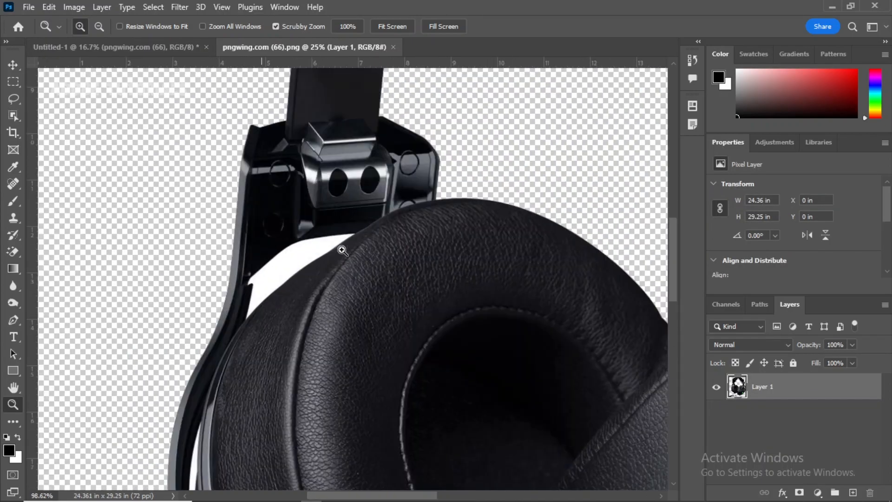
key(e)
click(320, 253)
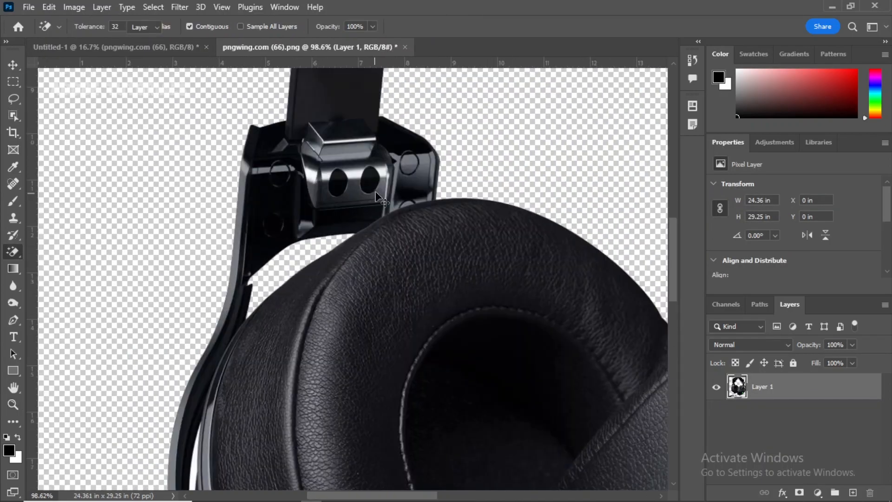
- Erase the white gaps between the left ear cup and its outer arm with the Magic Eraser
key(v)
mouse_move(350, 315)
mouse_down()
mouse_move(384, 239)
mouse_move(368, 206)
mouse_up()
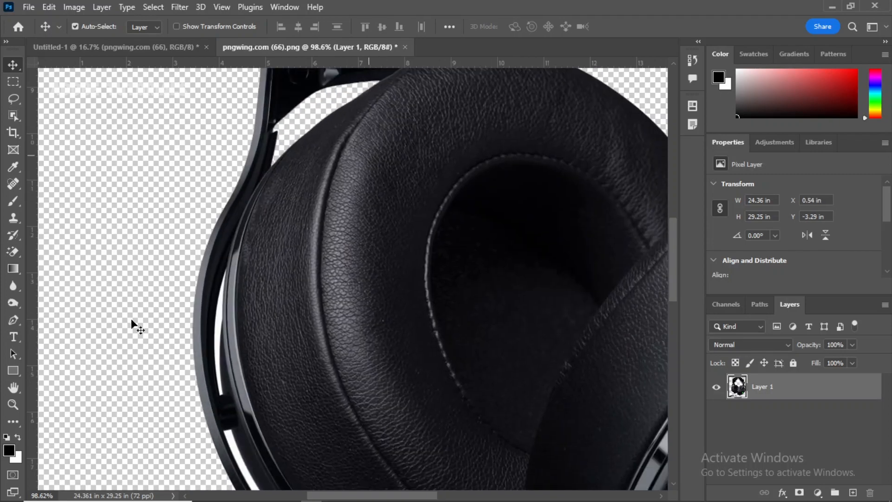
key(e)
click(223, 304)
key(v)
drag(333, 355, 281, 184)
key(e)
click(205, 302)
- Erase the white gap between the logo-side ear cup and its outer arm
key(v)
mouse_move(408, 272)
mouse_down()
mouse_move(57, 265)
mouse_move(3, 255)
mouse_move(223, 398)
mouse_up()
key(e)
key(v)
key(e)
click(515, 199)
key(v)
drag(400, 176, 494, 470)
key(s)
click(507, 372)
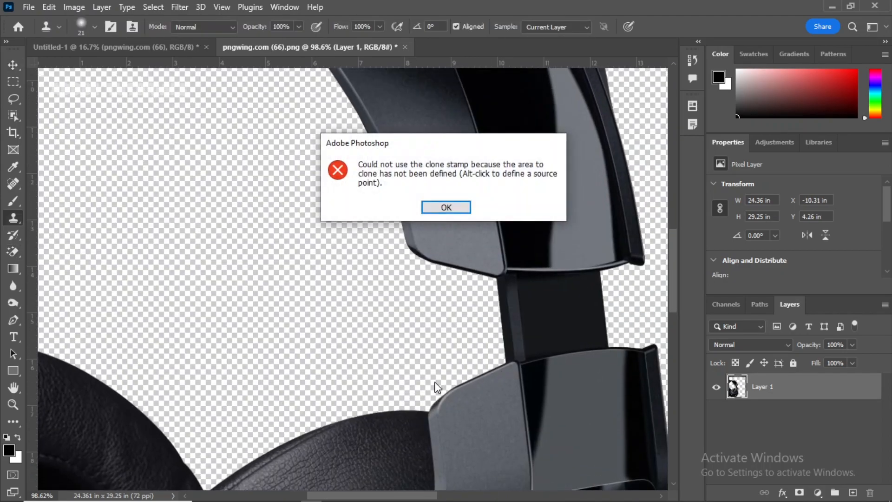
click(453, 205)
key(ctrl+z)
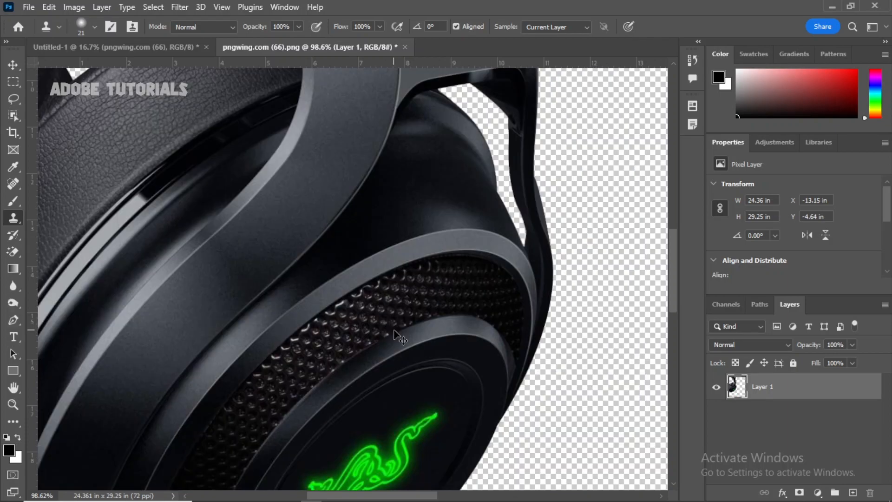
key(ctrl+shift+z)
key(ctrl+z)
- Erase the remaining white patches in the headband and beside the microphone boom joint
key(z)
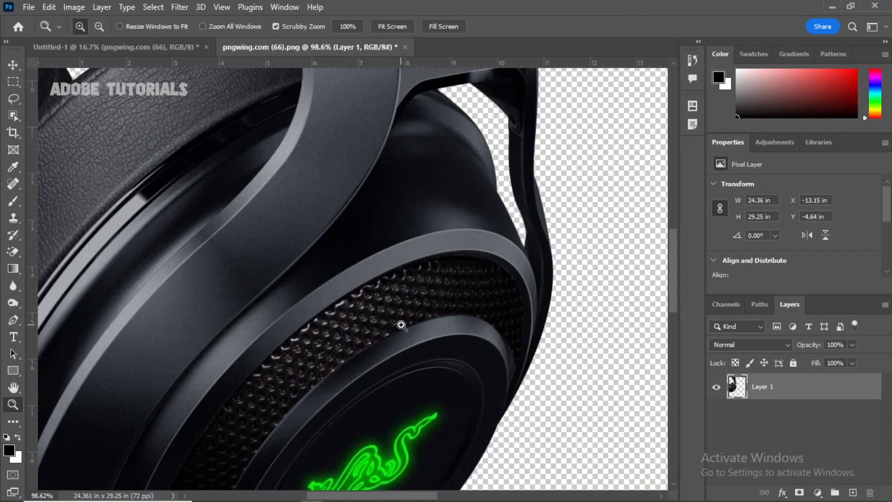
drag(398, 320, 319, 322)
drag(413, 324, 520, 367)
key(v)
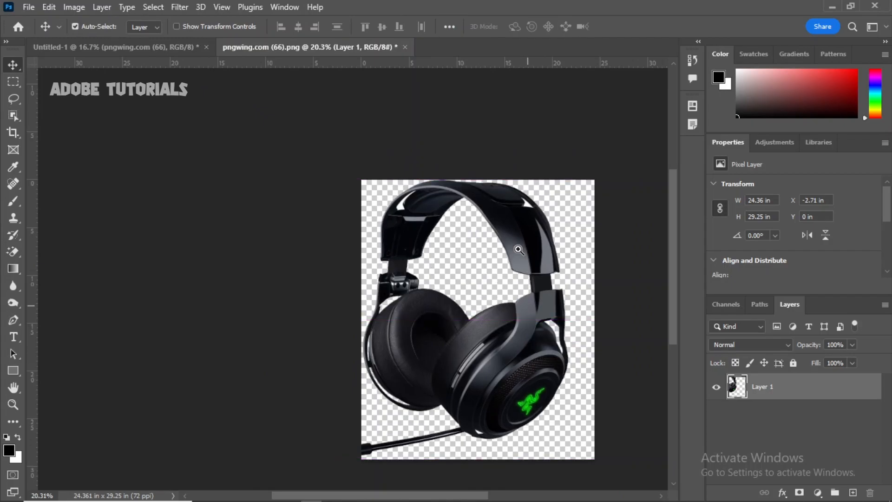
key(z)
drag(529, 200, 584, 184)
key(e)
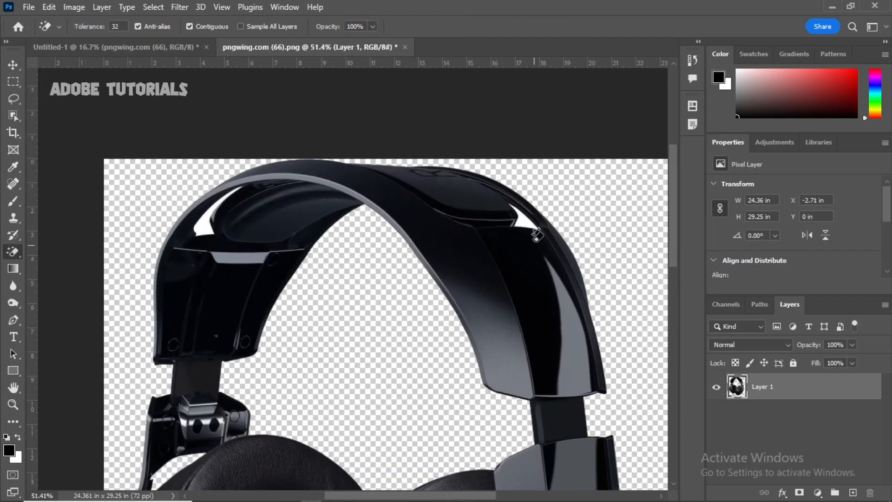
click(205, 229)
key(space)
mouse_move(385, 427)
mouse_down()
mouse_move(416, 362)
mouse_move(428, 183)
mouse_up()
drag(489, 369, 488, 177)
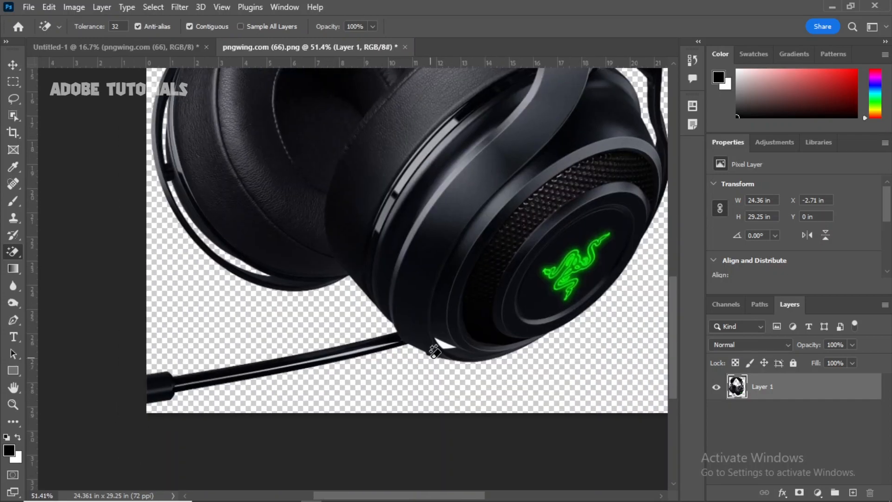
key(z)
drag(482, 364, 414, 360)
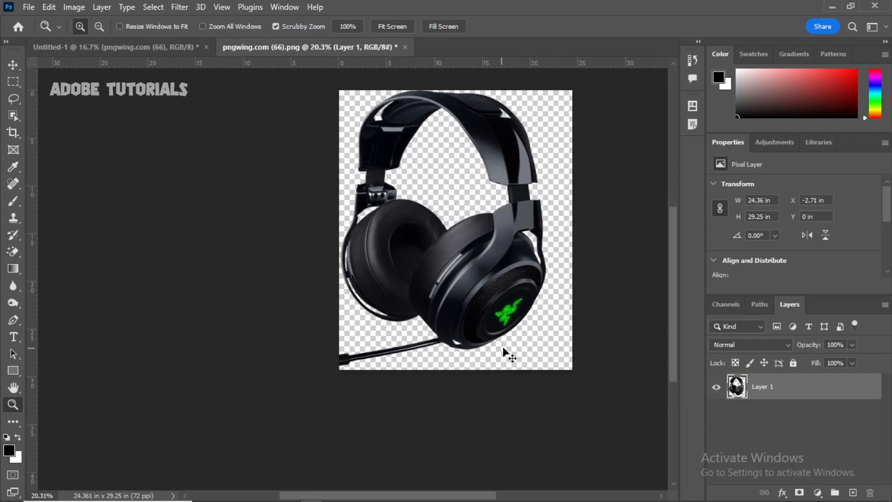
- Move the headset layer back to X 0 in, Y 0 in, and save and close the smart object's contents
key(ctrl+t)
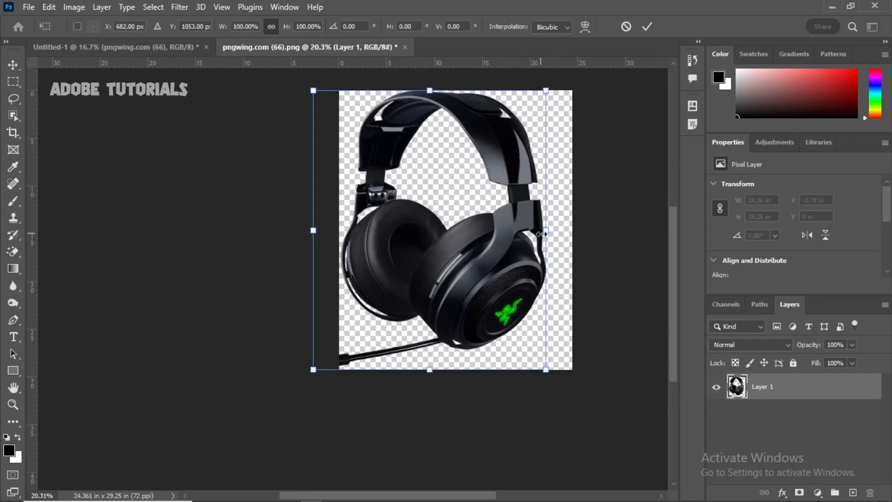
drag(511, 249, 534, 250)
key(Return)
key(z)
key(ctrl+s)
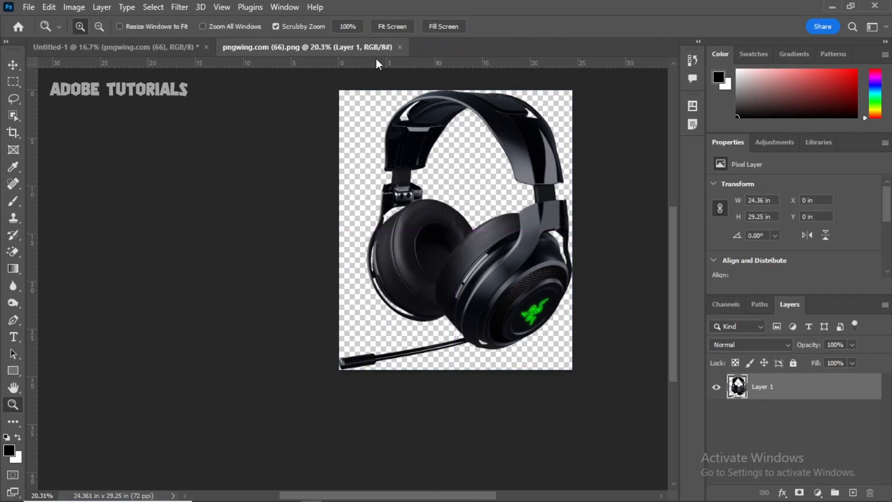
click(400, 48)
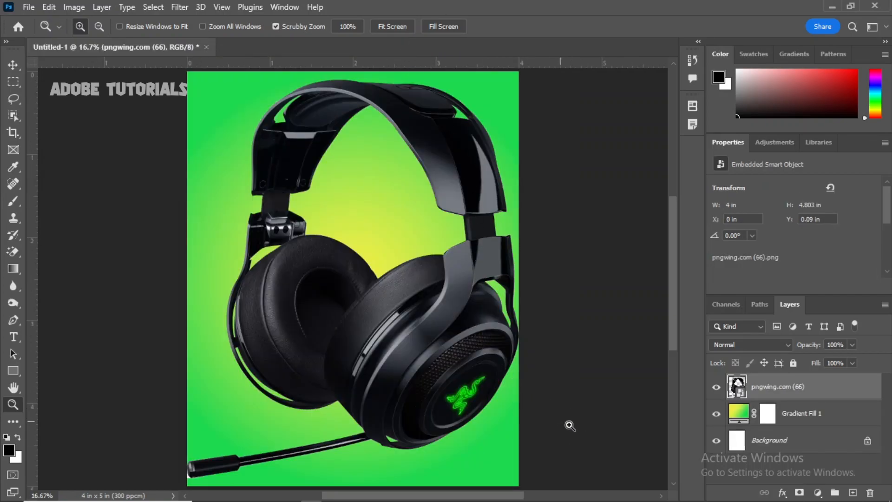
- Scale the headset down to about 2.42 x 2.40 in and rotate it 15.6° clockwise
key(ctrl+t)
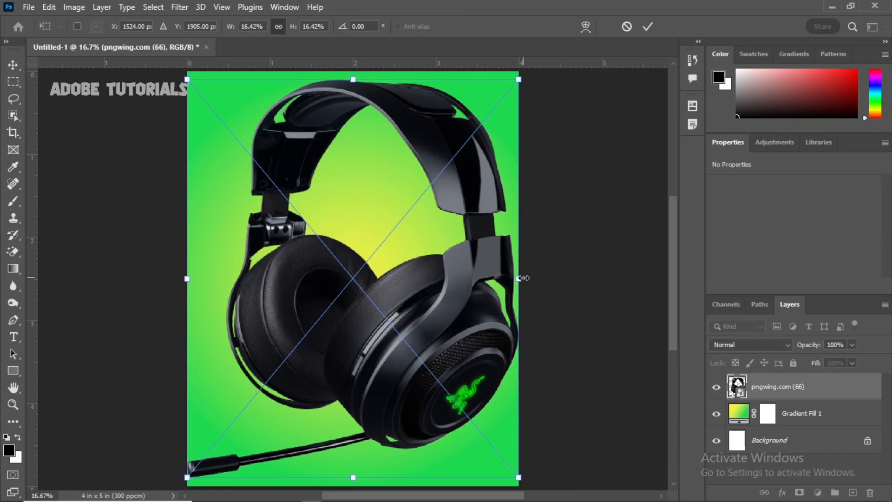
drag(520, 277, 483, 302)
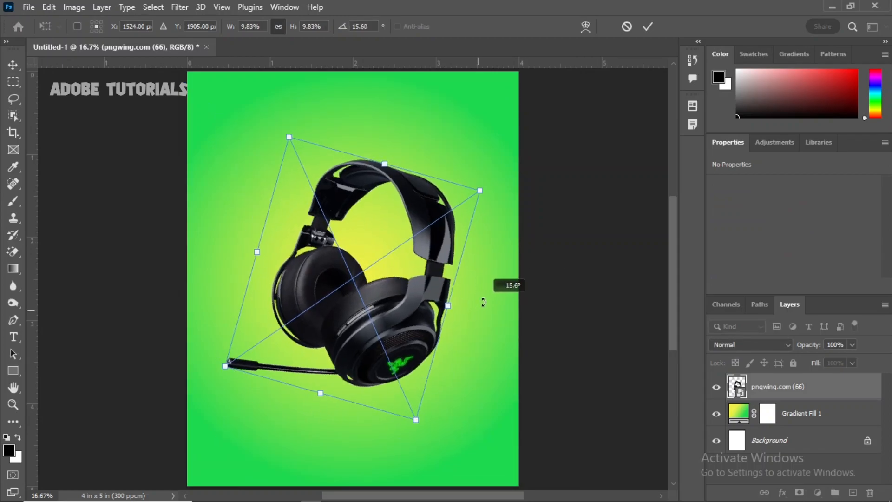
drag(482, 189, 464, 199)
click(647, 27)
- Add the white text "RAZER" in the Evil Empire font above the headset and set its size to 83 pt
key(z)
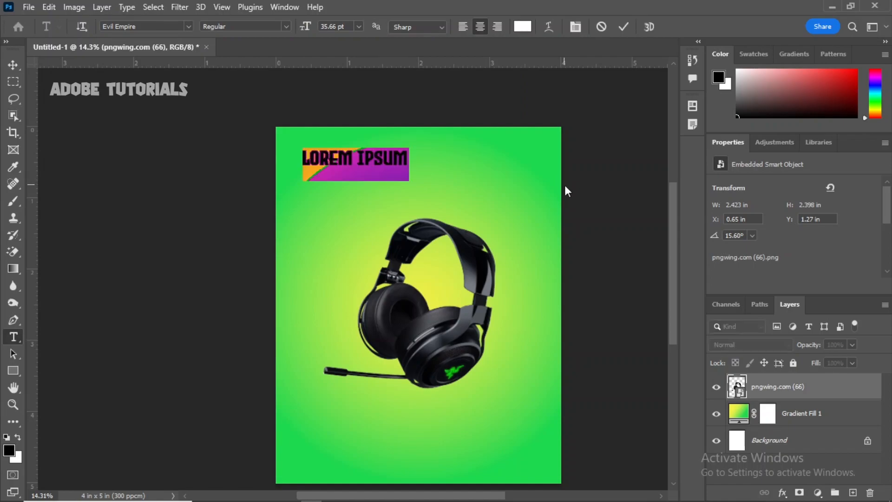
click(566, 185)
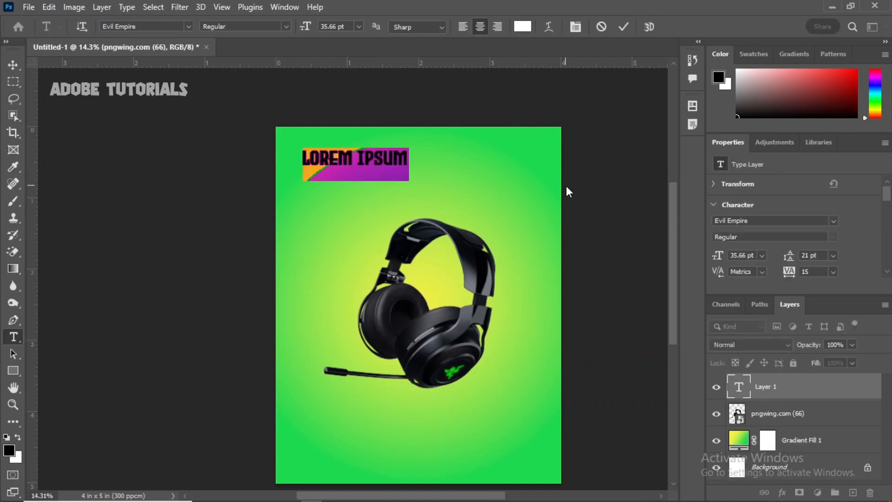
text(RAZER)
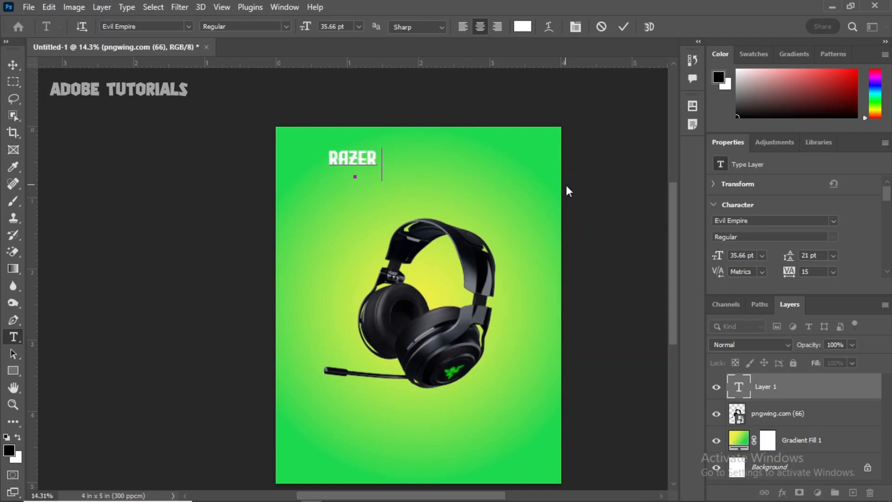
key(ctrl+a)
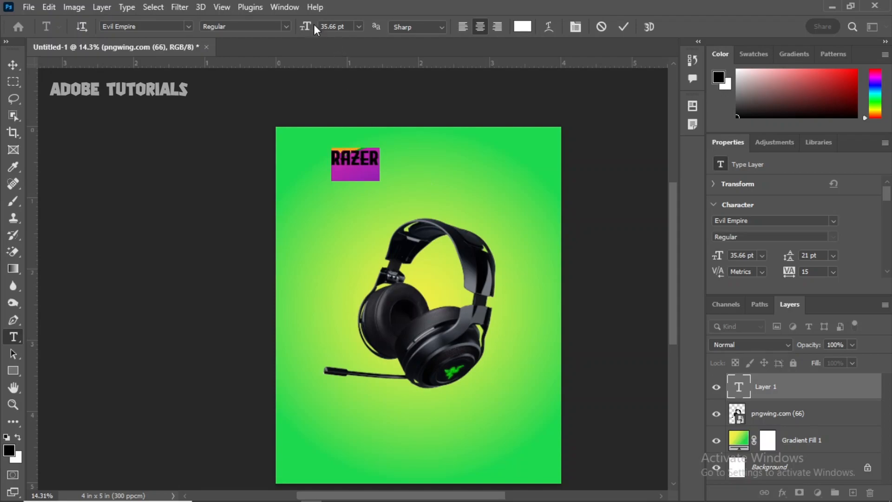
drag(310, 31, 332, 31)
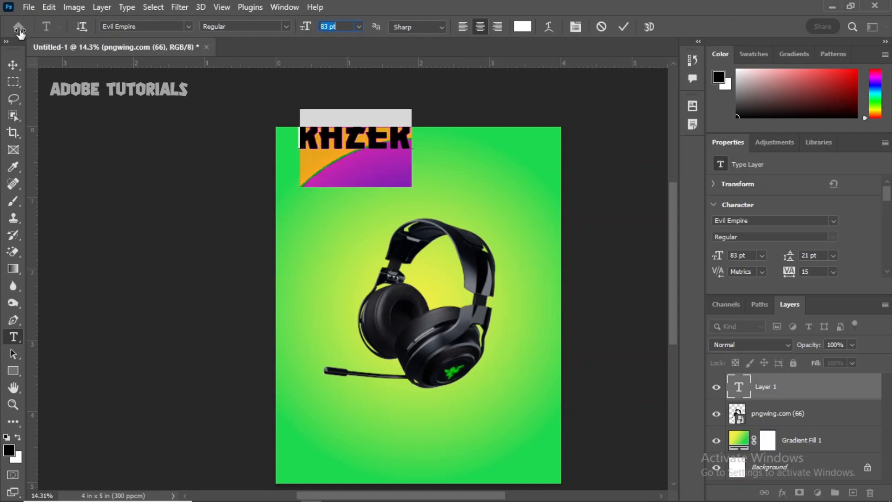
- Position the RAZER title inside the poster's upper-left area, clear above the headset
click(17, 61)
drag(361, 153, 370, 185)
scroll(539, 358, down, 1)
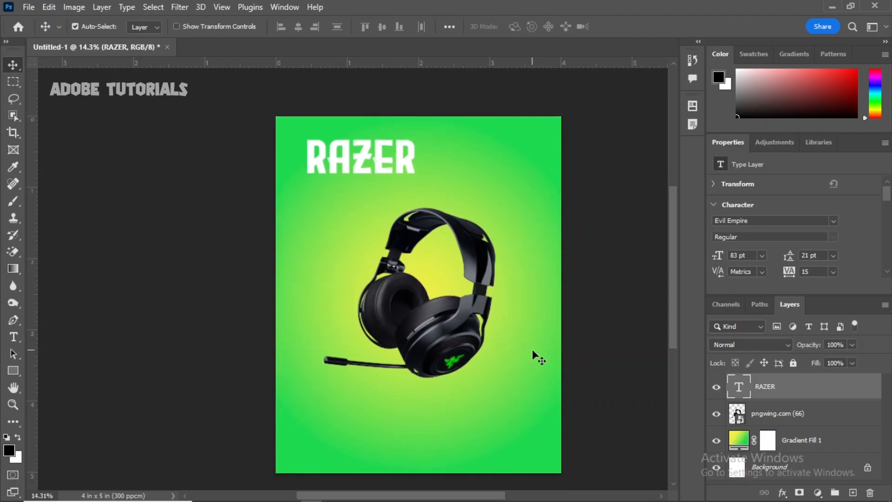
drag(410, 168, 400, 168)
scroll(525, 186, down, 1)
- Add the white text "NARI ULTIMATE" in the Evil Empire font near the RAZER title and set its size to 40 pt
key(t)
click(526, 186)
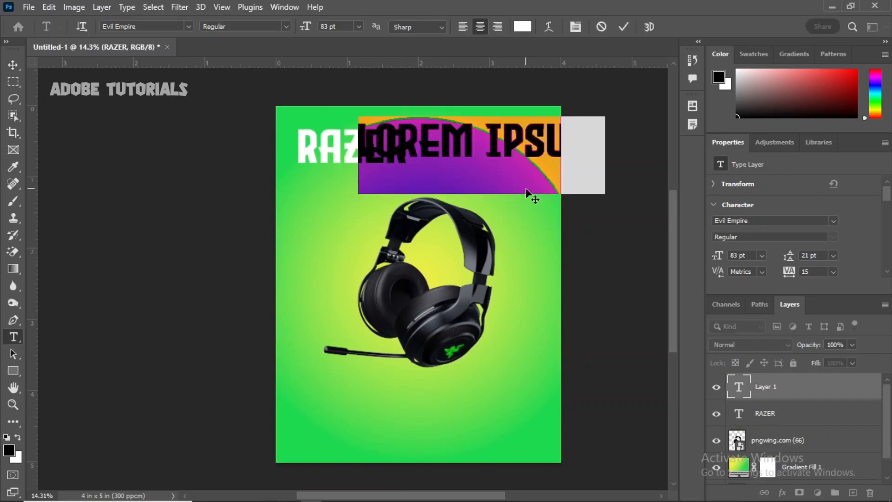
text(NARI)
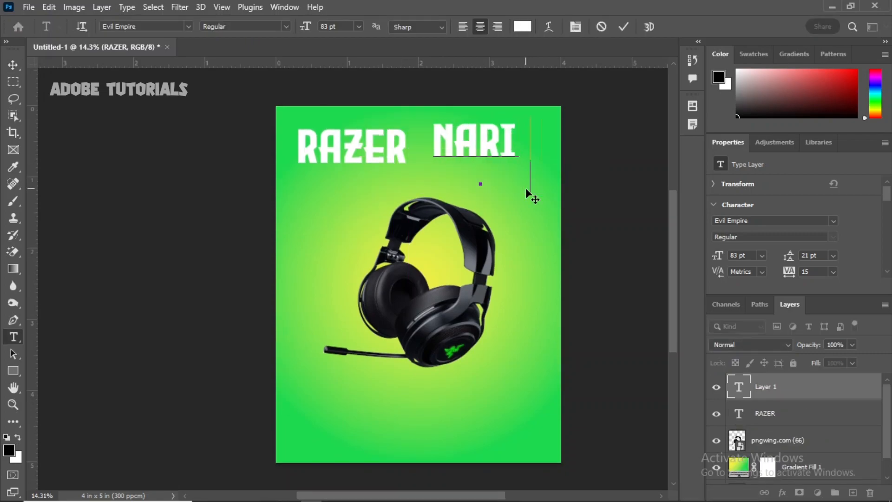
text( ULTIMATE)
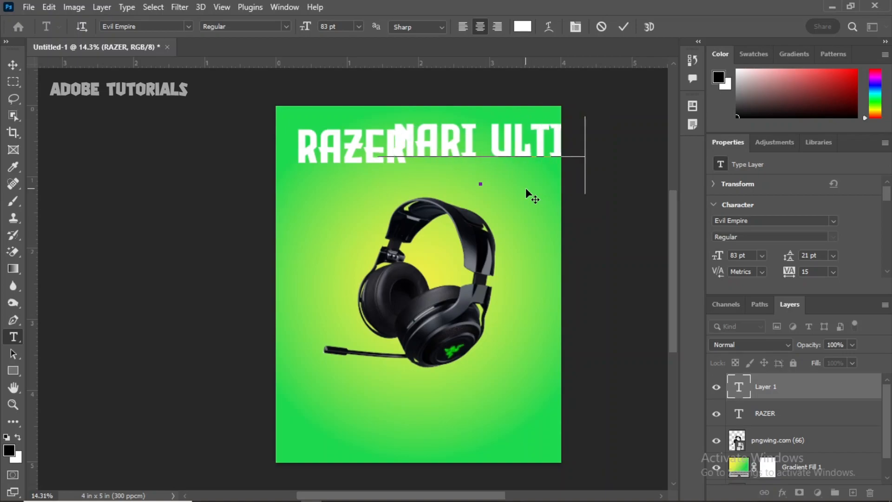
key(ctrl+a)
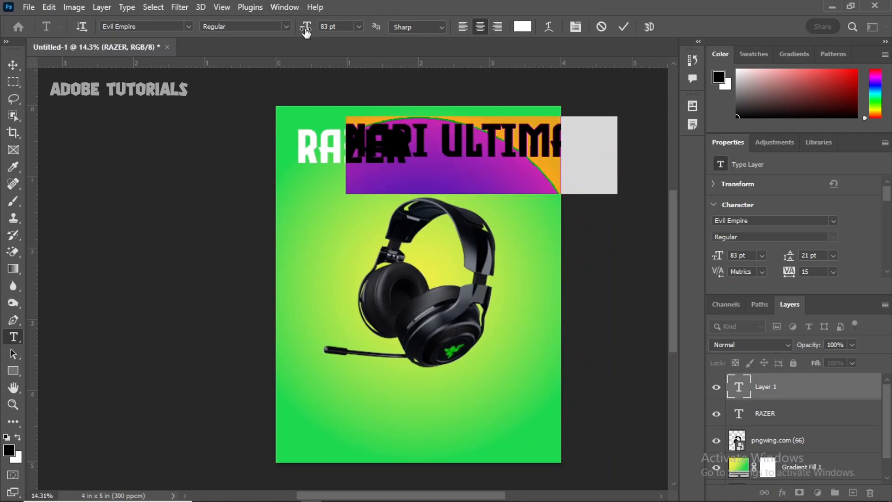
drag(306, 28, 278, 32)
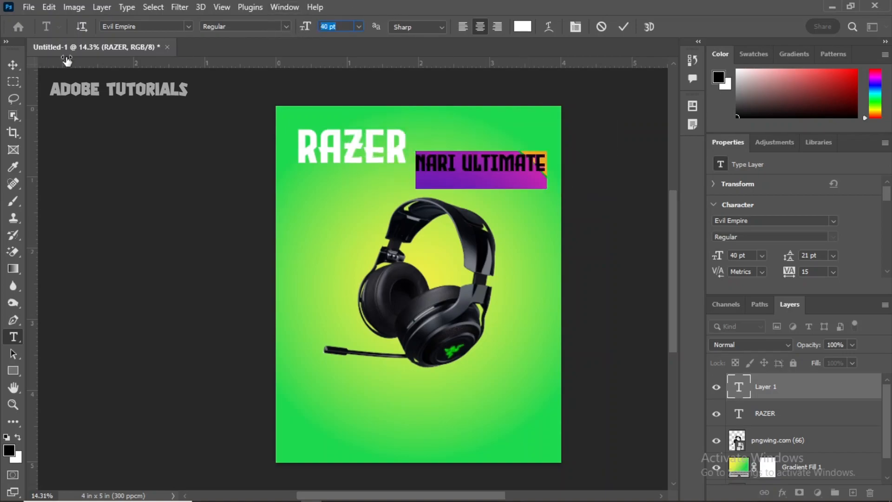
- Place the NARI ULTIMATE text directly beneath the RAZER title, aligned with its left edge and with a small gap between them
click(13, 65)
drag(445, 169, 333, 170)
key(shift+Down)
key(shift+Down)
key(shift+Down)
key(shift+Down)
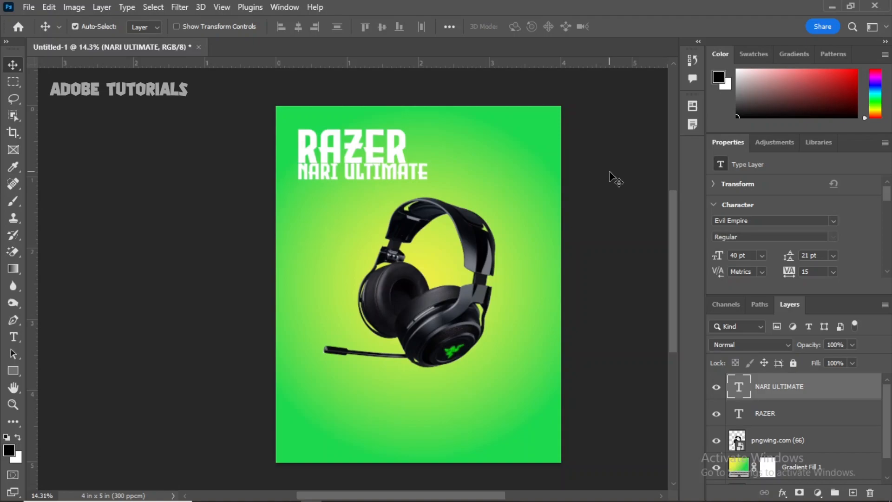
key(shift+Down)
key(shift+Down)
key(shift+Down)
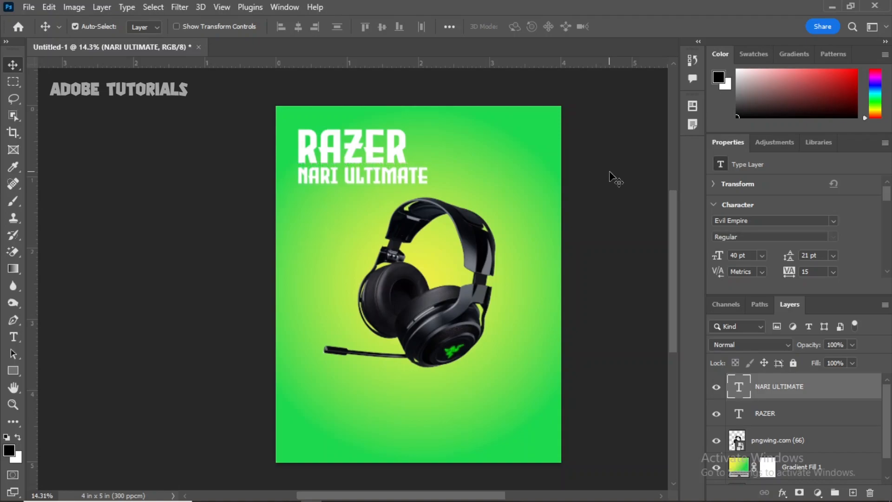
- Draw a horizontal rectangle of about 4321 x 710 px directly above the Gradient Fill 1 layer and fill it white
scroll(789, 432, down, 1)
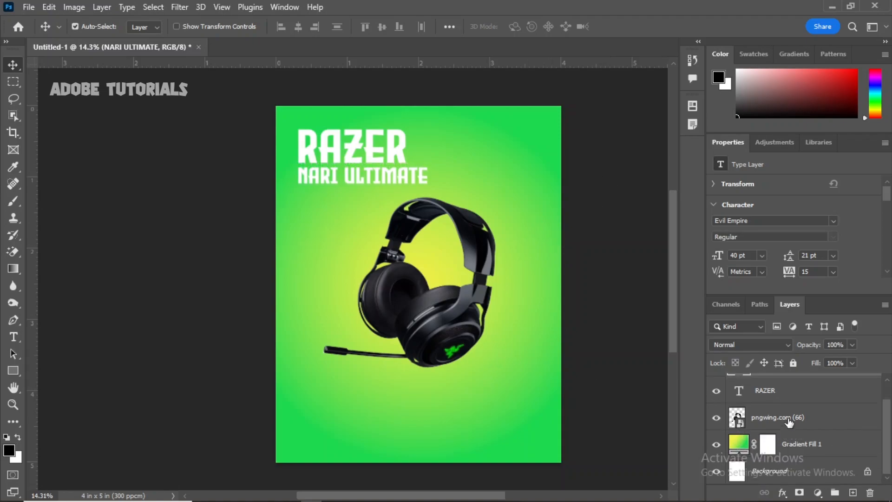
click(768, 444)
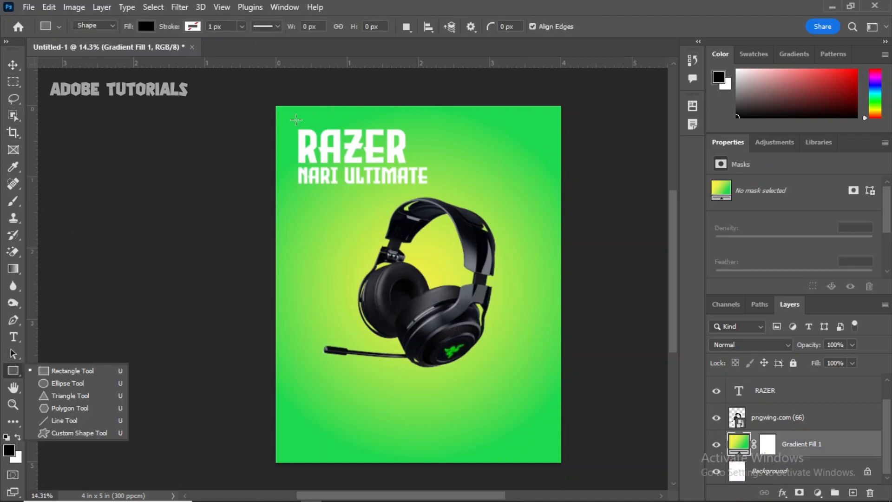
drag(285, 223, 659, 288)
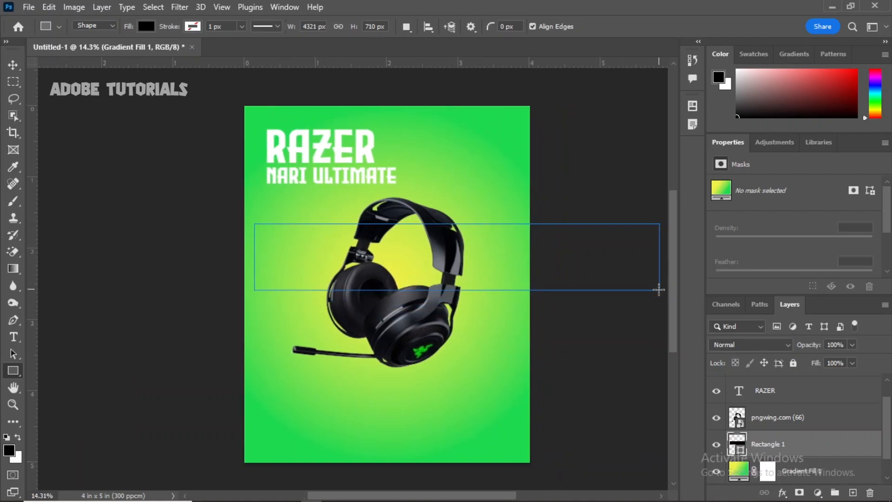
click(143, 26)
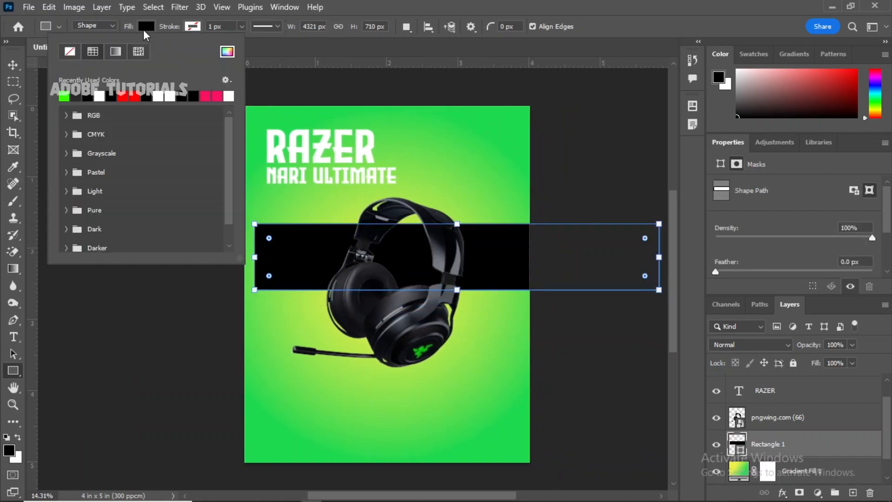
click(101, 91)
click(12, 69)
click(11, 69)
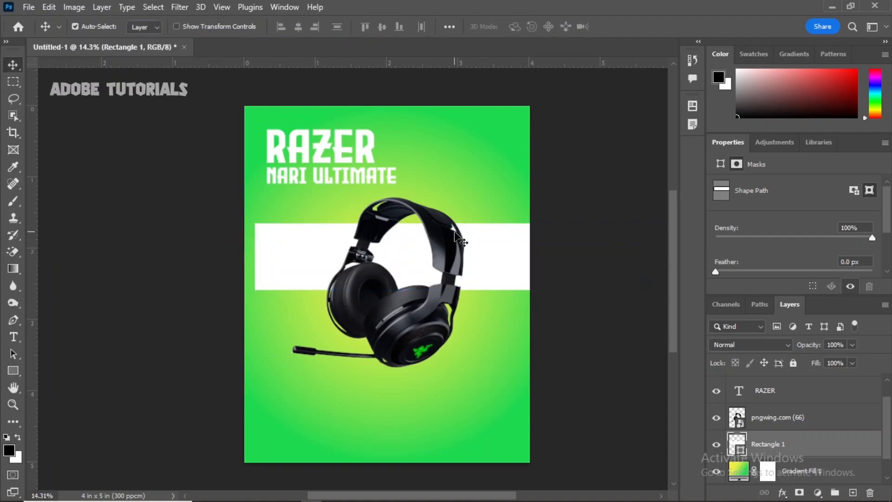
- Rotate the white rectangle about 37.91° and stretch it to about 10.23 x 1.03 in as a diagonal band across the poster behind the headset
key(ctrl+t)
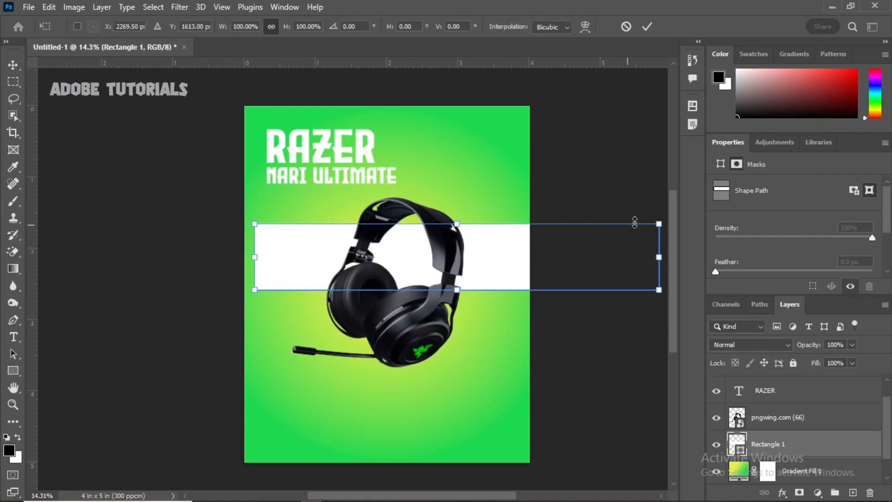
drag(652, 212, 696, 483)
drag(243, 292, 541, 308)
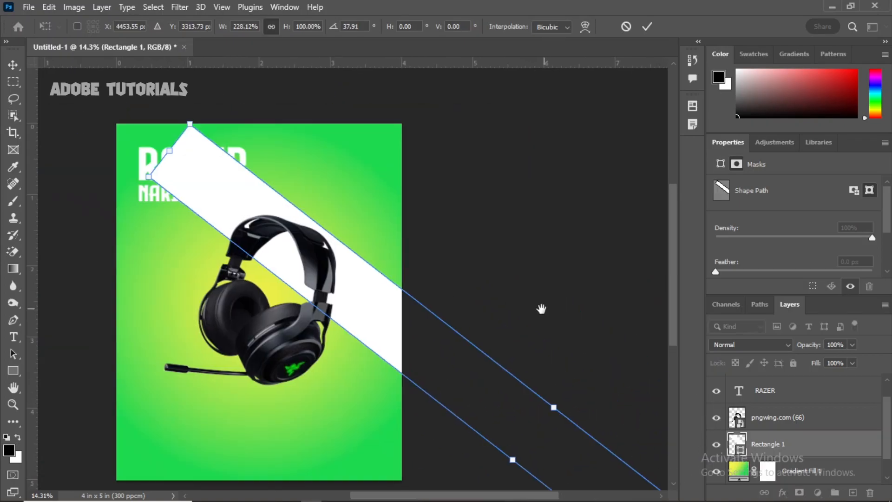
drag(170, 148, 324, 267)
drag(471, 340, 106, 160)
click(647, 26)
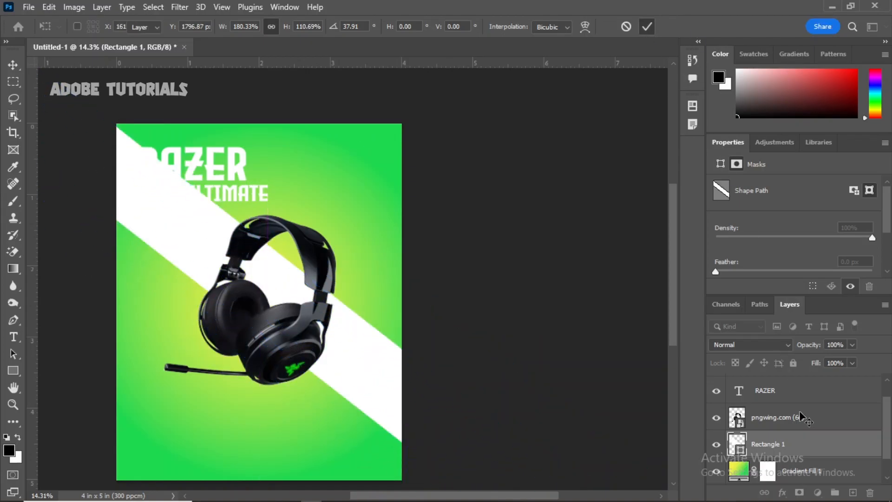
- Set the diagonal band's blend mode to Overlay and its opacity to 58%
click(758, 347)
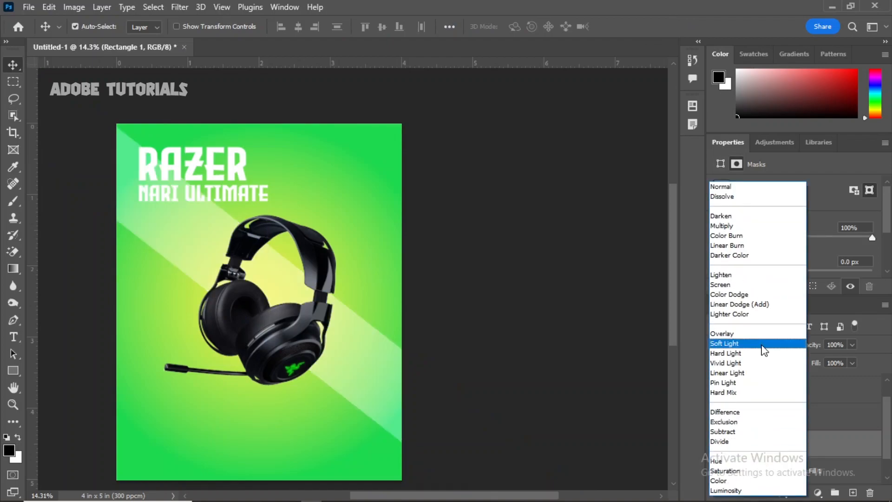
click(770, 340)
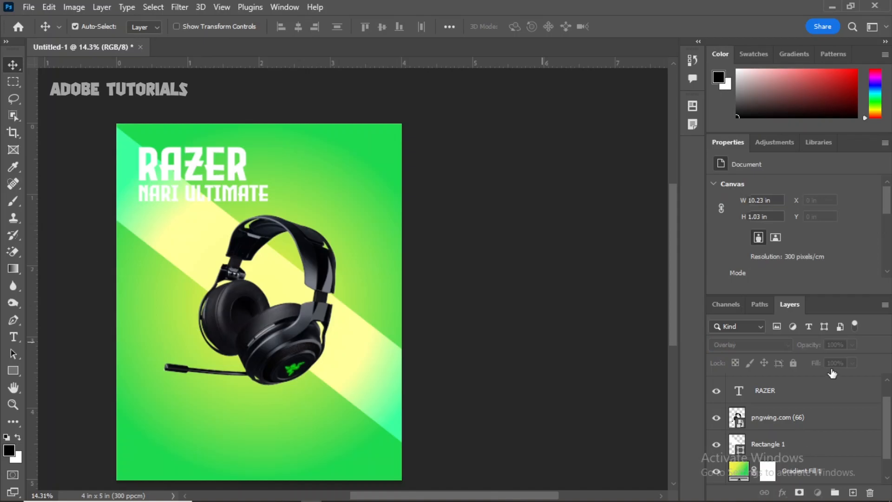
drag(814, 346, 775, 346)
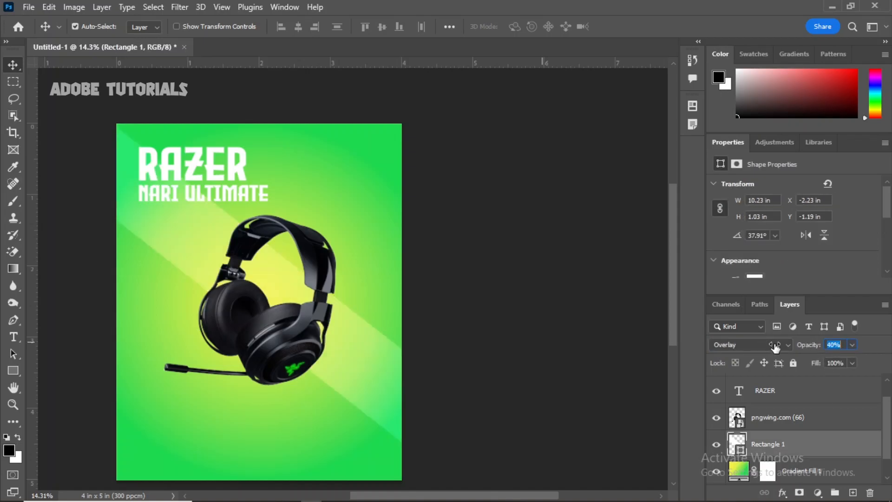
drag(412, 345, 495, 292)
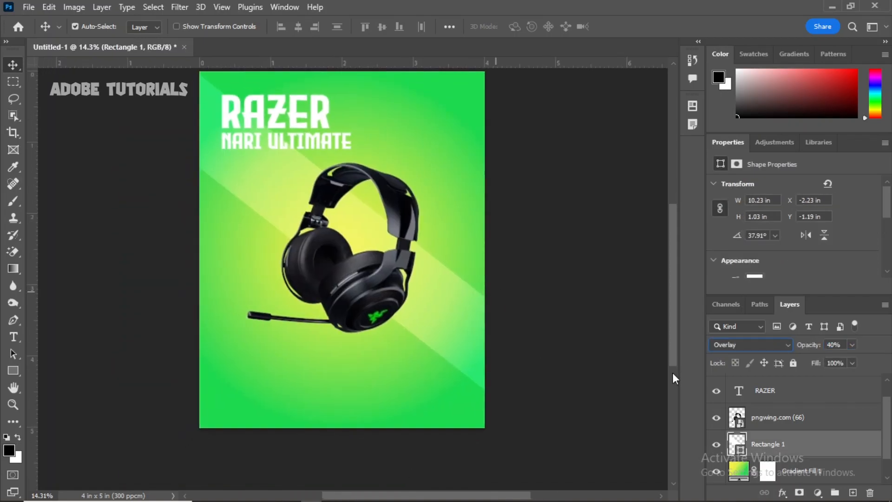
drag(818, 347, 830, 348)
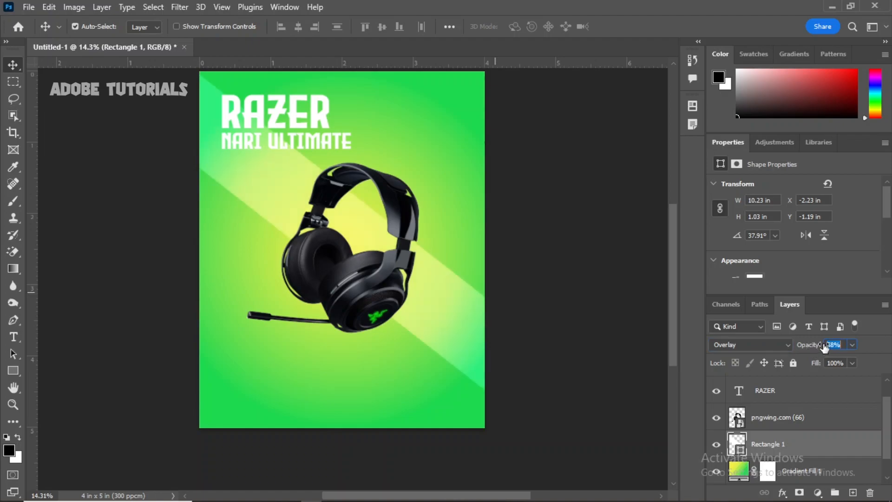
- Add a drop shadow to the diagonal band with its opacity set to 86%
click(782, 492)
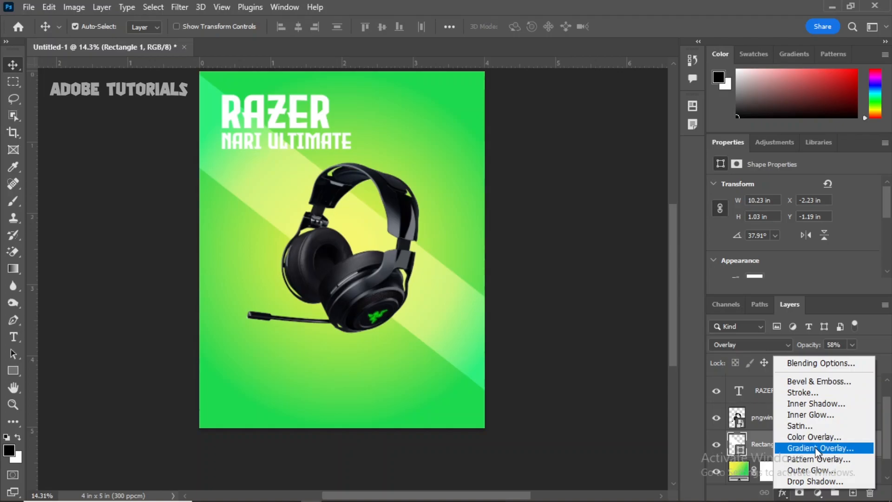
click(818, 483)
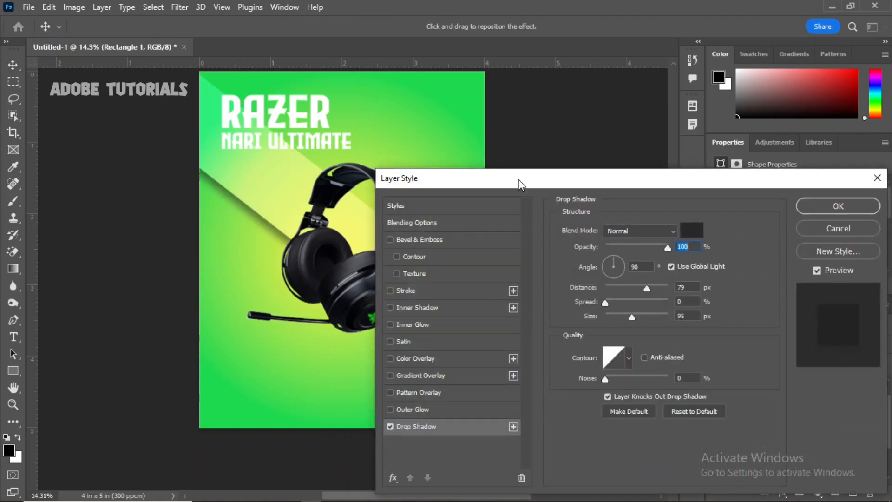
drag(511, 183, 555, 103)
drag(710, 164, 704, 165)
drag(737, 106, 603, 97)
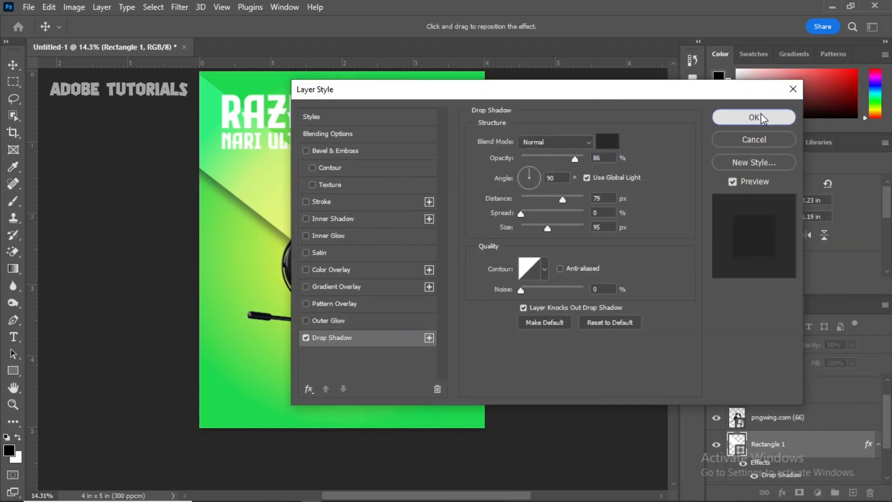
click(761, 113)
- Rotate the diagonal band 90° so that it rises from the poster's lower-left to its upper-right corner
scroll(576, 239, up, 1)
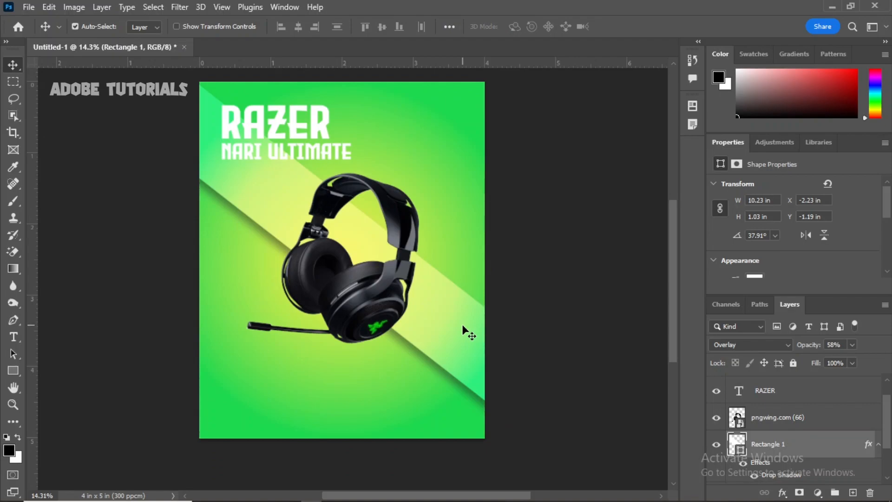
key(ctrl+t)
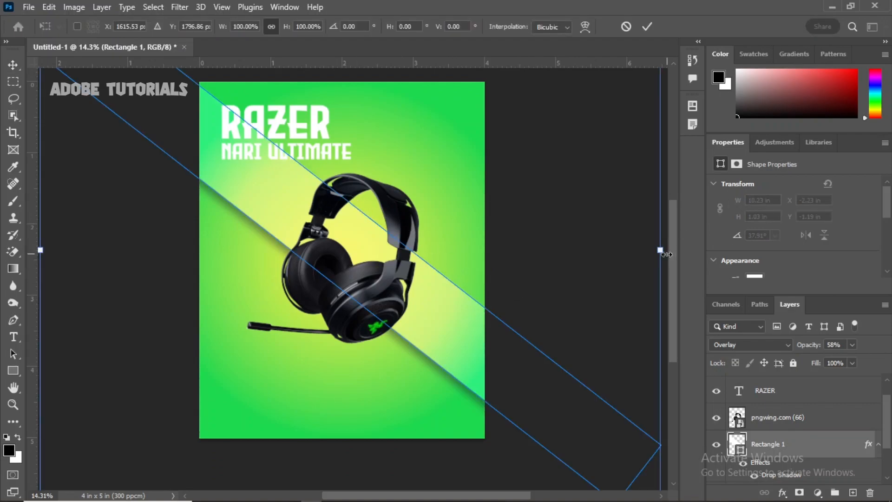
drag(639, 249, 325, 428)
click(643, 29)
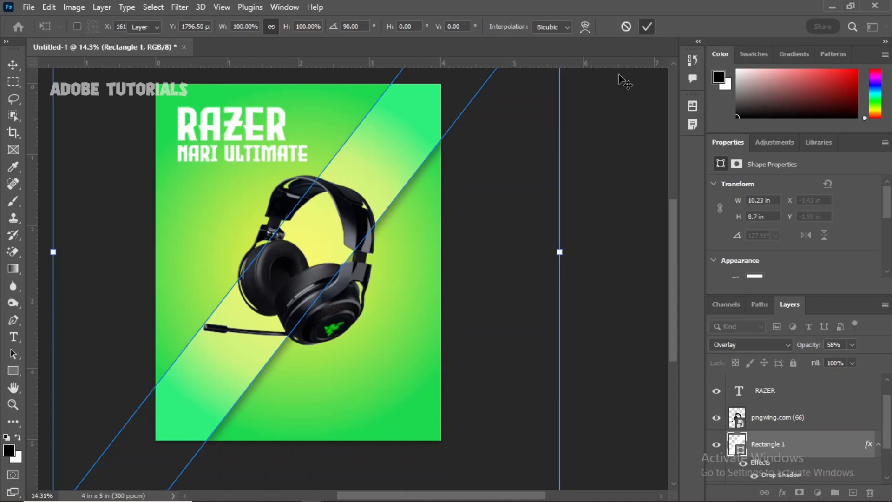
drag(376, 240, 327, 249)
drag(310, 199, 337, 189)
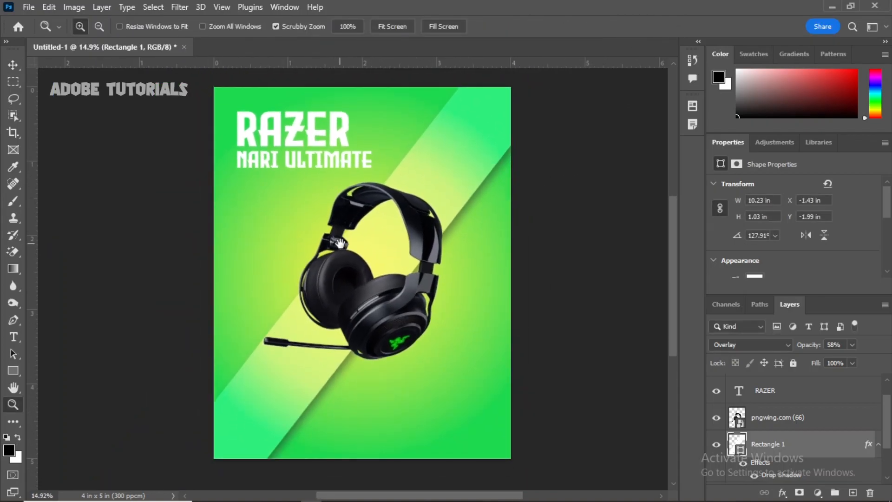
- Try a drop shadow on the RAZER title with 55% opacity, a 52° global-light angle and 78 px distance
key(v)
click(341, 135)
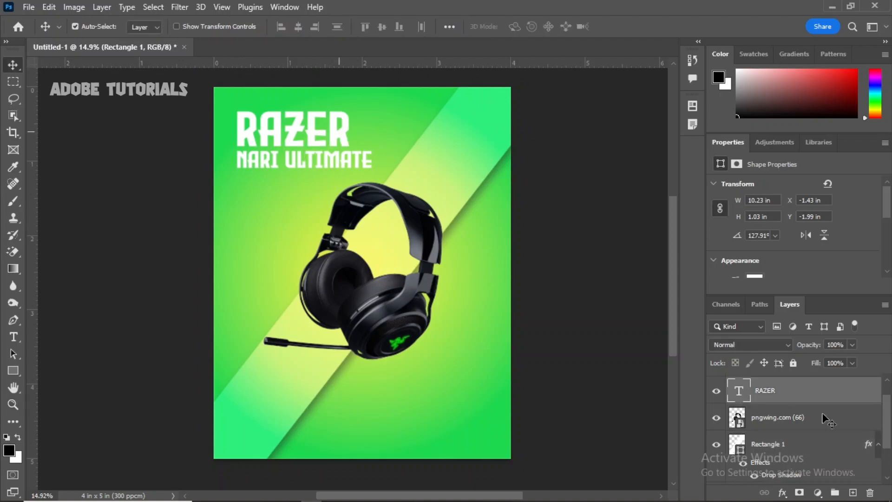
click(783, 492)
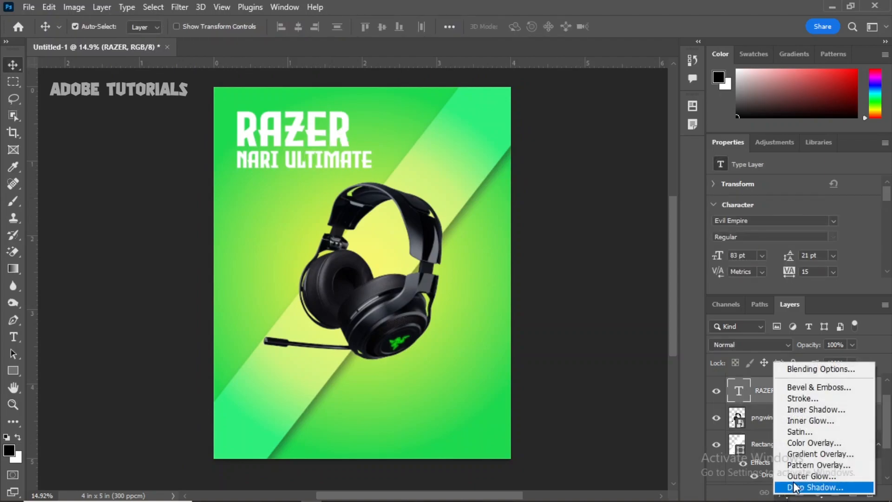
click(786, 486)
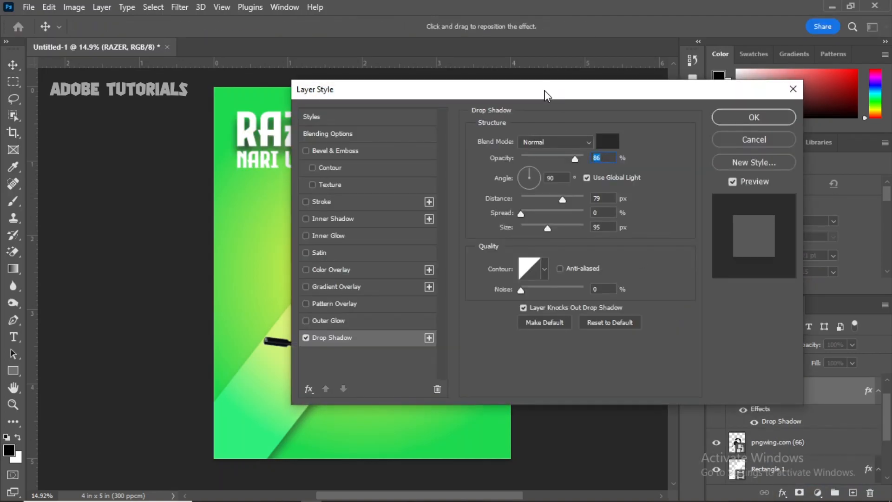
drag(545, 91, 655, 93)
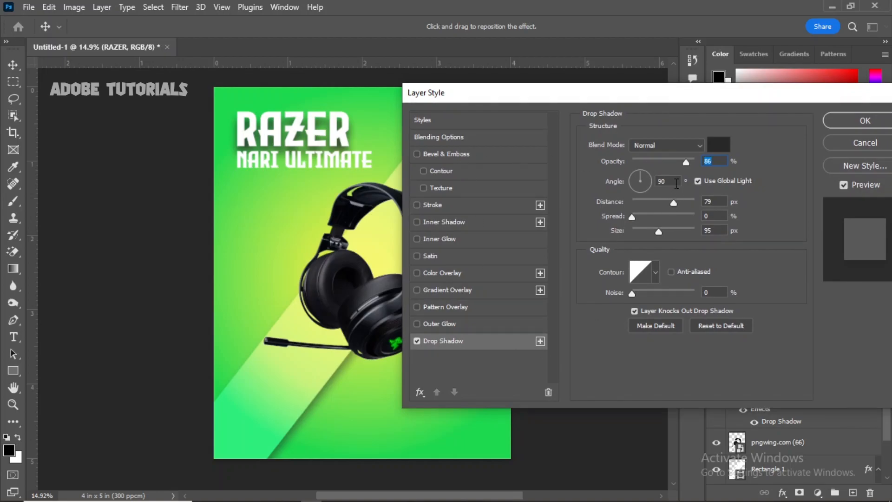
click(668, 158)
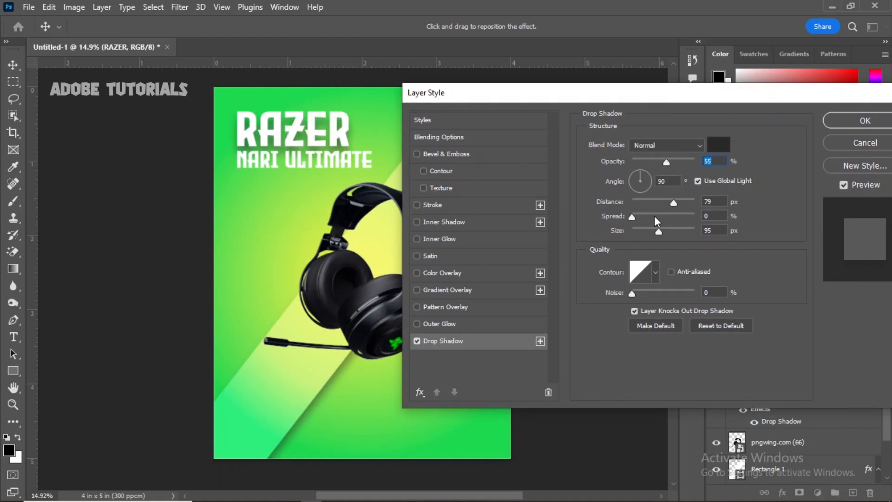
drag(672, 204, 657, 206)
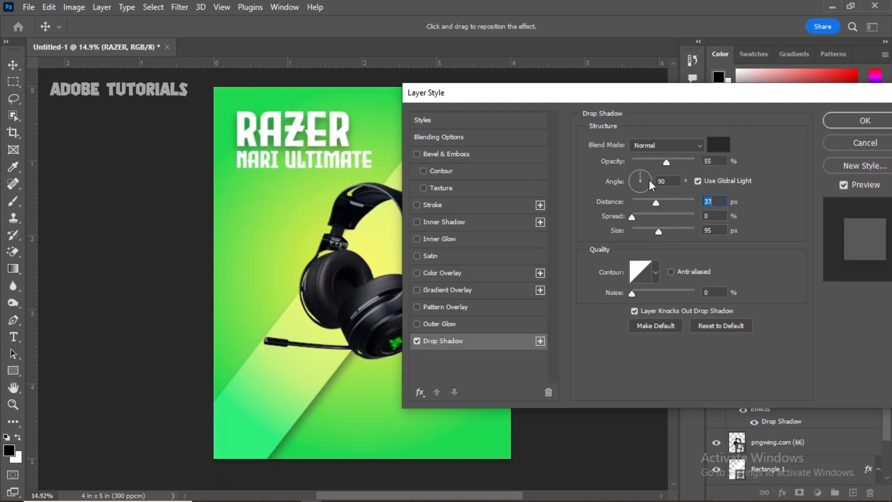
click(644, 174)
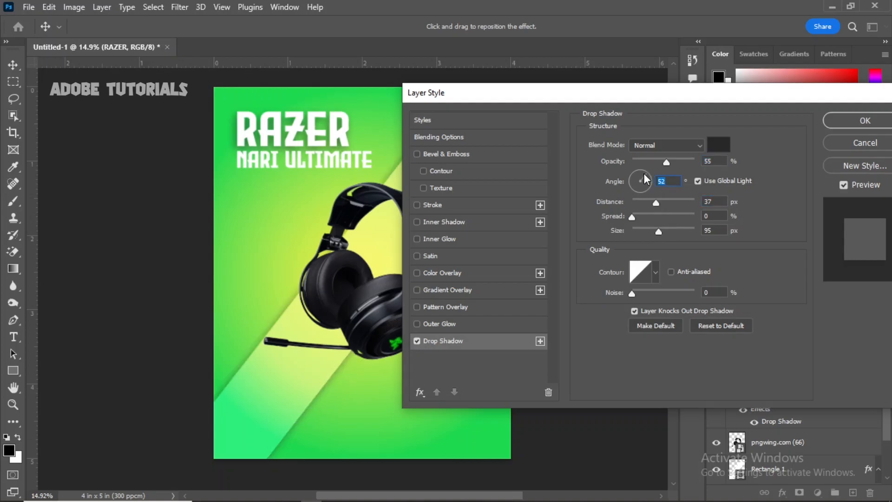
key(Tab)
text(79)
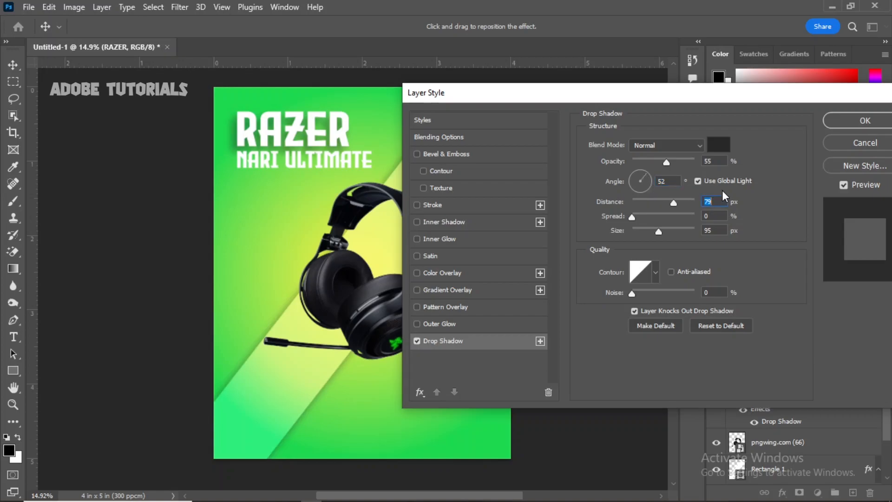
text(78)
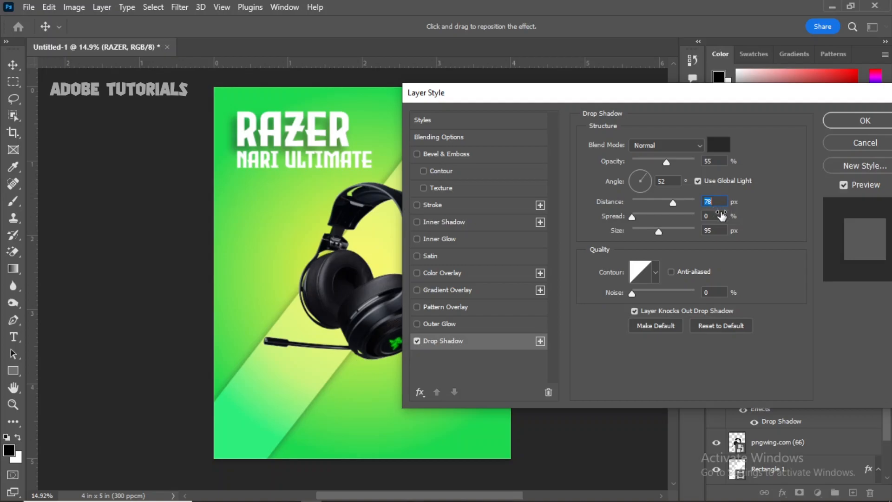
click(862, 122)
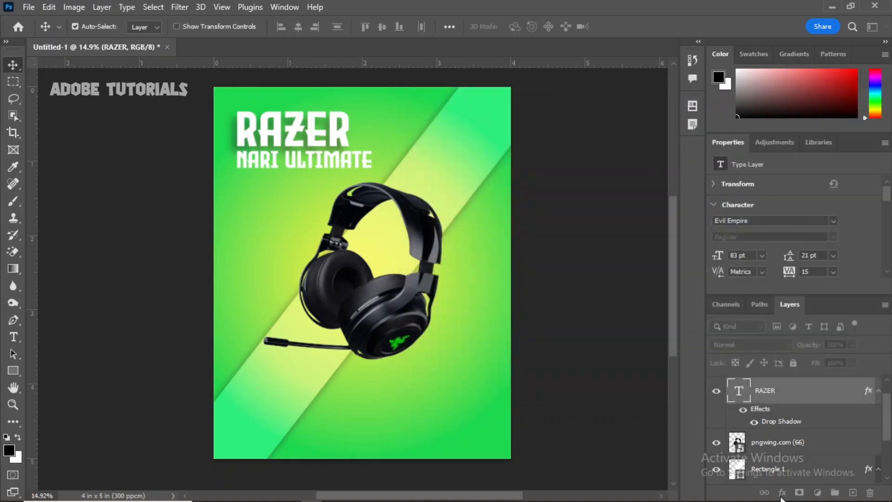
click(766, 468)
click(782, 492)
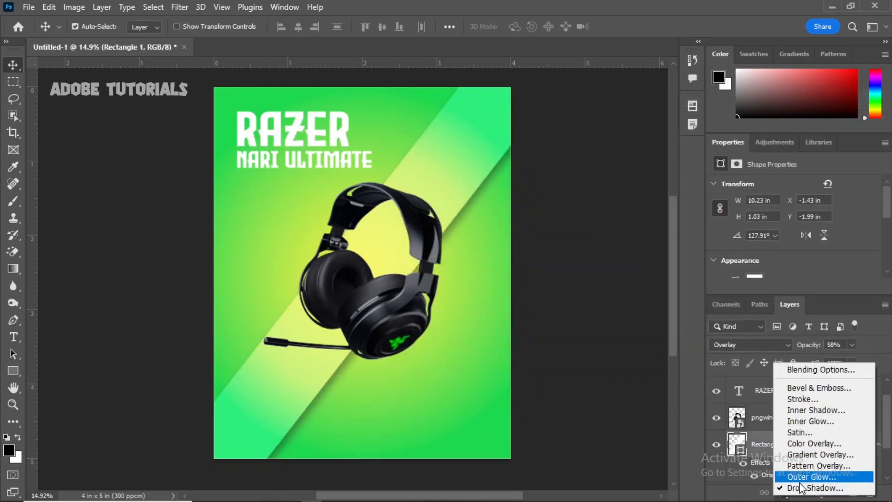
click(752, 400)
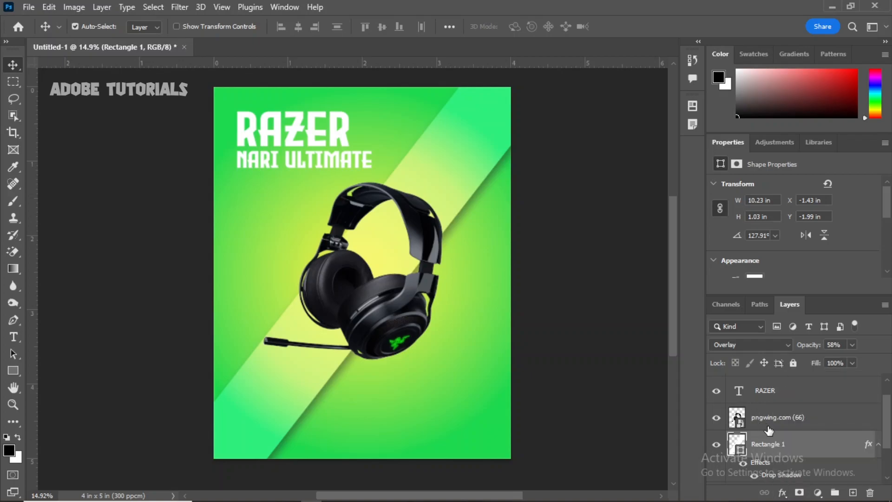
- Add a drop shadow to the RAZER title with global light off, a 53° angle, 24 px distance and 43 px size
click(806, 399)
click(783, 493)
click(810, 482)
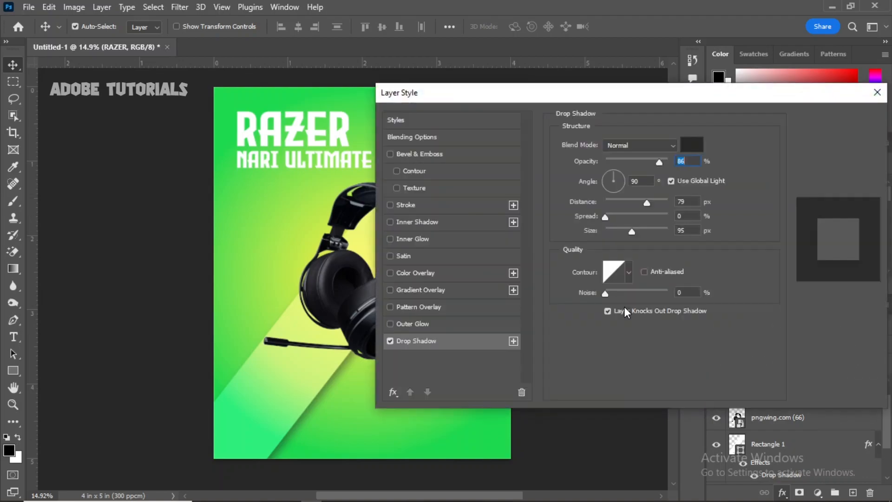
click(670, 180)
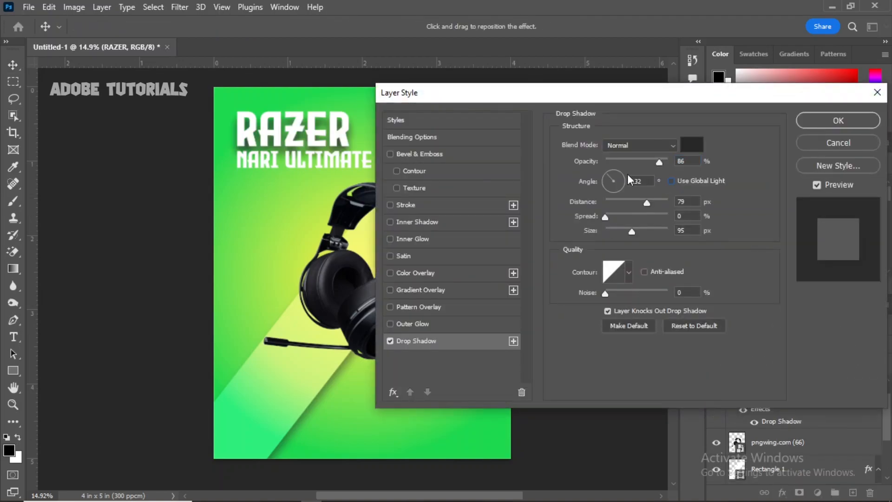
click(608, 176)
click(618, 174)
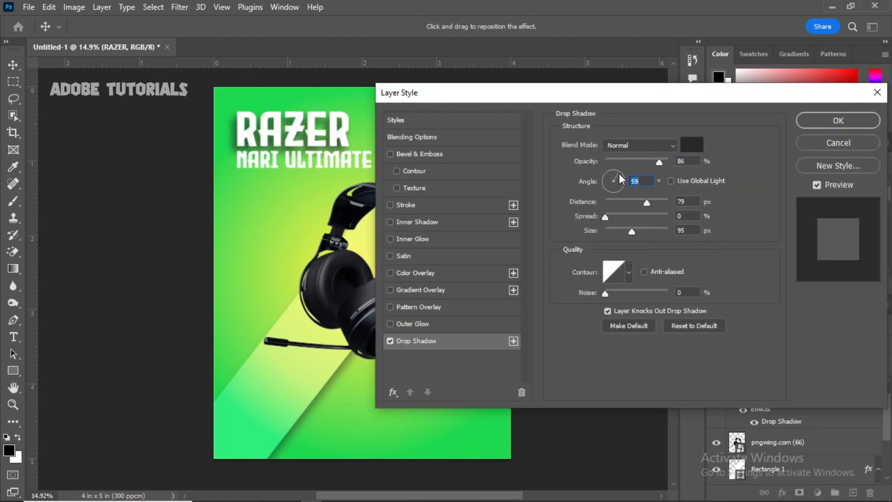
click(620, 198)
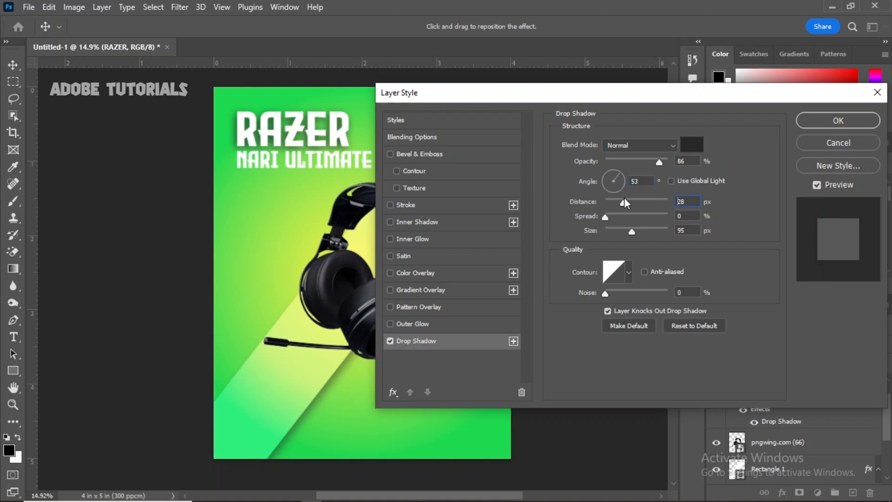
drag(622, 202, 621, 226)
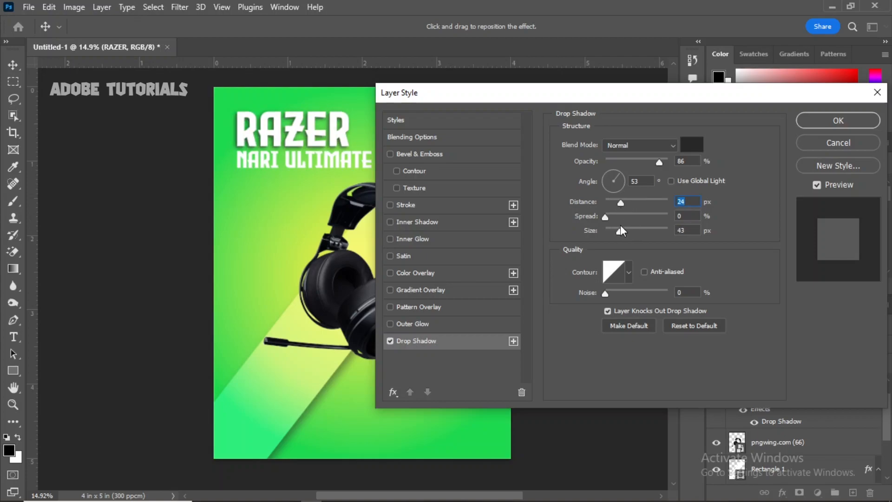
- Lower the opacity of the RAZER title's drop shadow, set its size to 62 px and apply the style
click(646, 160)
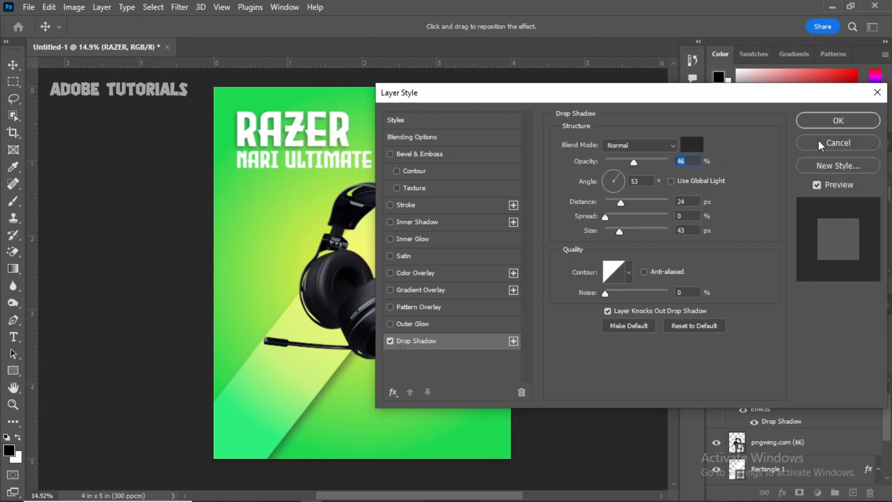
drag(618, 231, 625, 230)
click(621, 160)
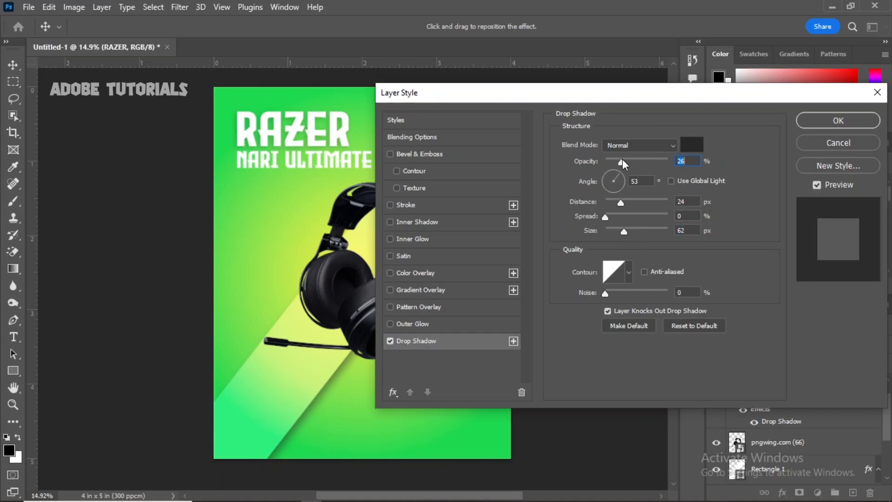
drag(622, 159, 626, 158)
click(816, 125)
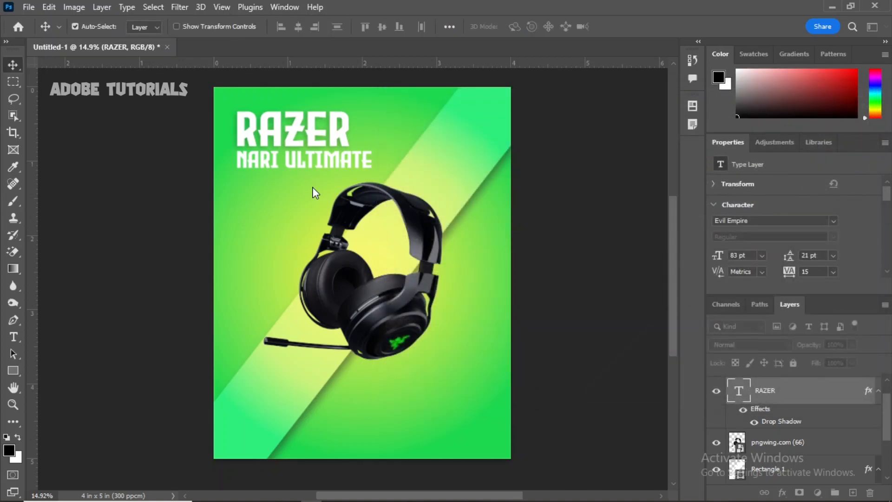
- Copy the RAZER title's layer style onto the NARI ULTIMATE text layer
right_click(817, 395)
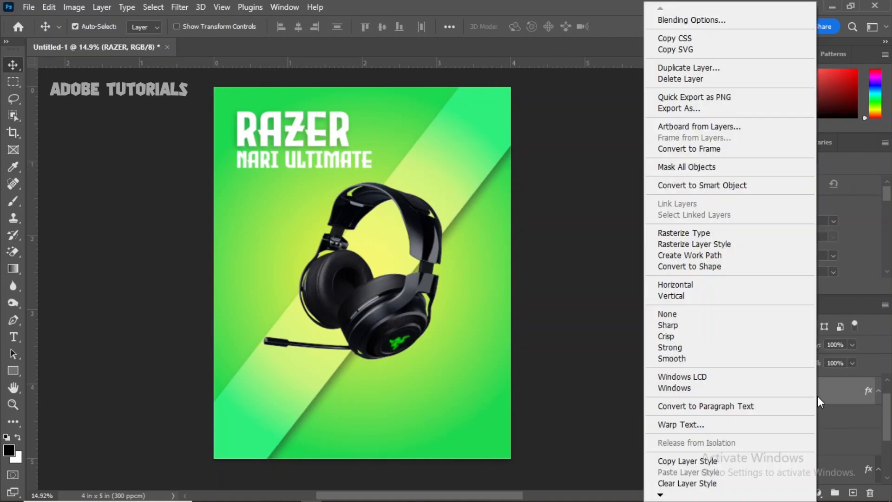
click(727, 461)
scroll(817, 403, up, 1)
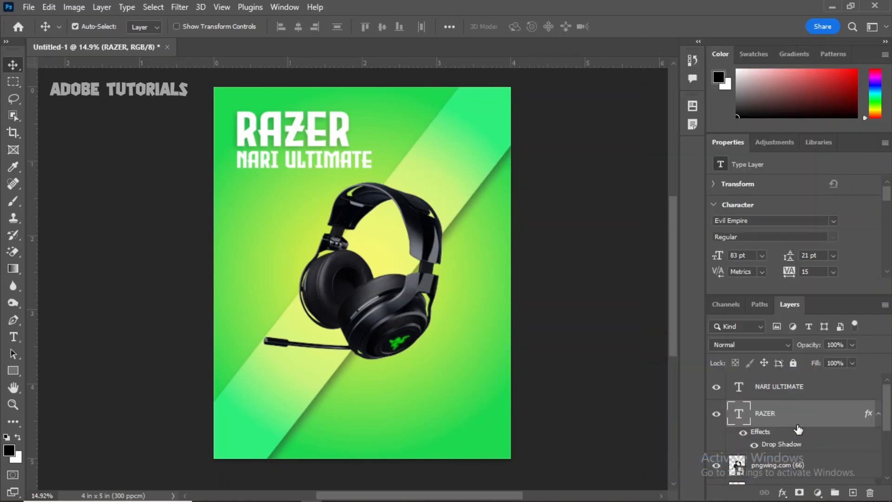
right_click(822, 392)
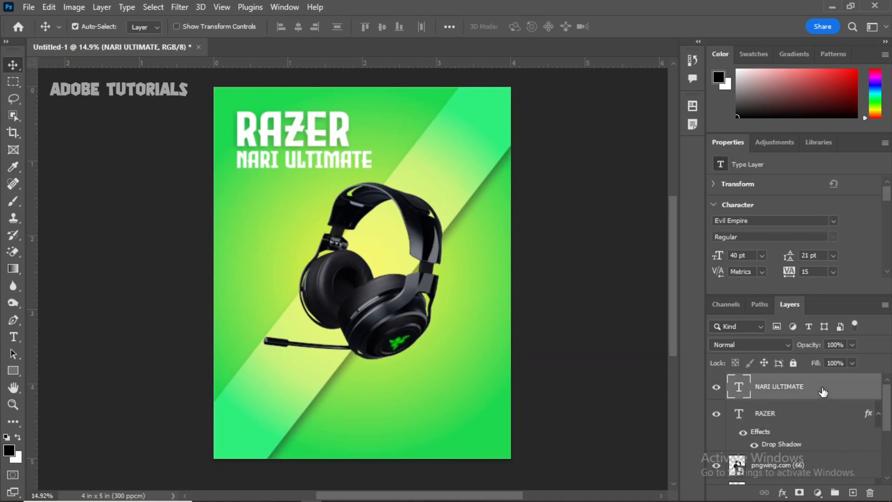
click(717, 470)
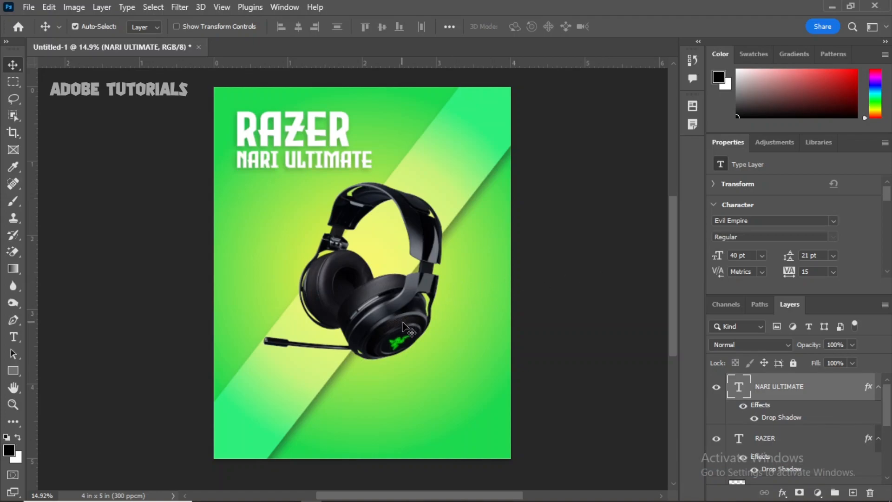
- Move the headset slightly down and left to X 0.6 in, Y 1.45 in, and add an empty layer above the gradient fill
drag(403, 324, 386, 330)
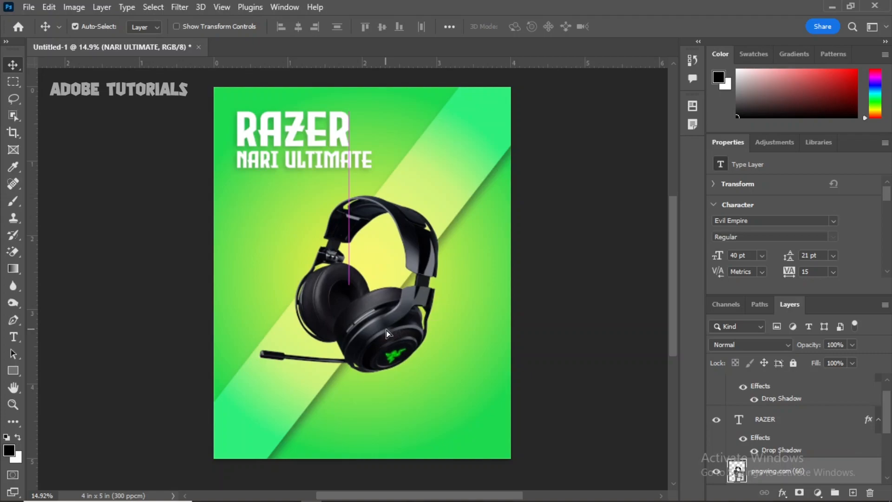
scroll(787, 437, down, 2)
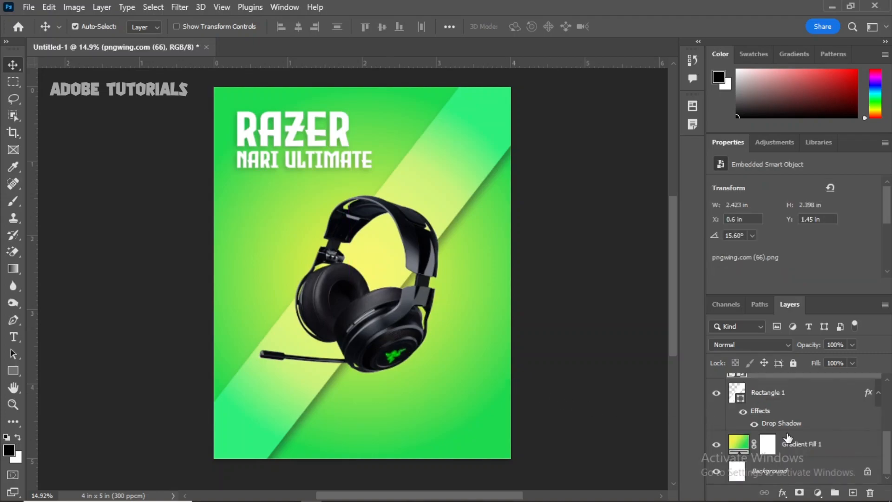
click(808, 447)
key(b)
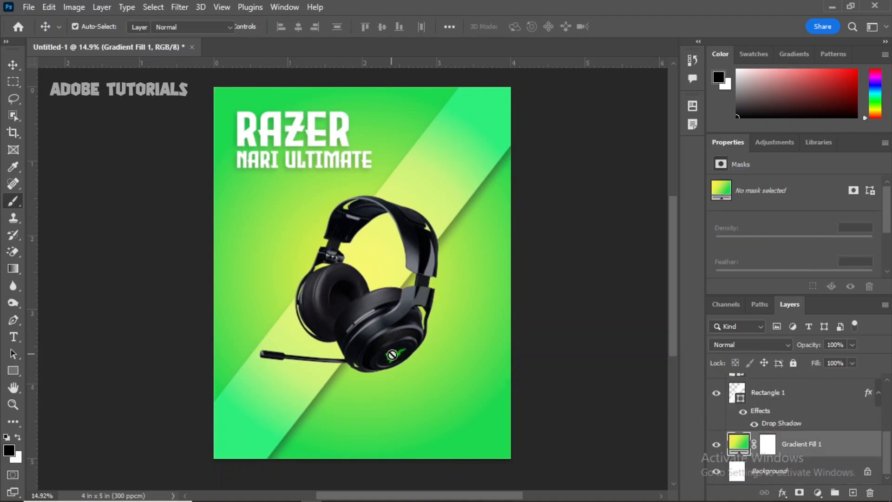
click(852, 492)
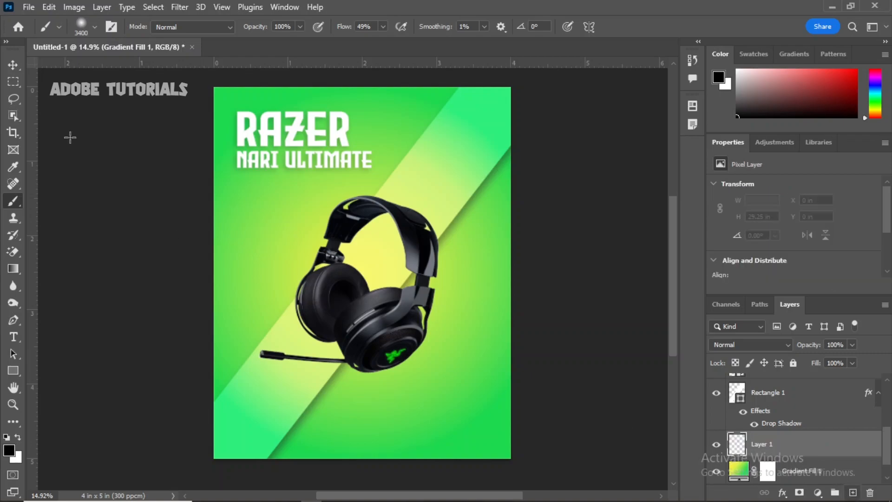
- Flatten the soft brush tip into a thin horizontal ellipse and reduce its size to 2100 px
click(95, 26)
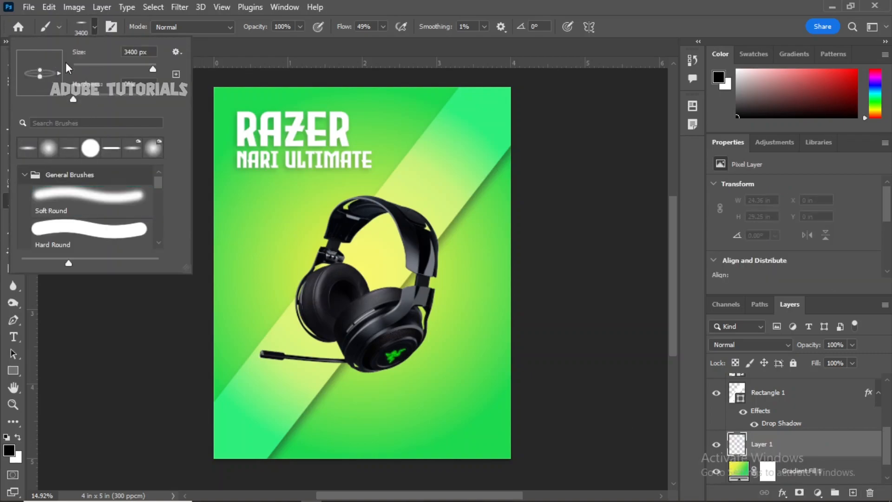
drag(38, 76, 43, 77)
click(347, 380)
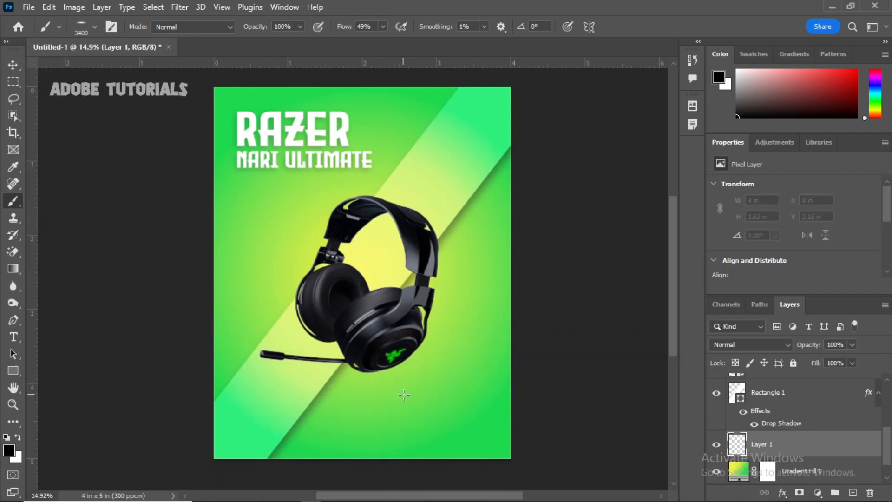
key(bracketleft)
key(bracketleft)
key(bracketleft)
key(bracketleft)
key(bracketleft)
key(bracketleft)
key(bracketleft)
key(bracketleft)
key(bracketleft)
key(bracketleft)
key(bracketleft)
key(bracketleft)
key(bracketleft)
key(bracketleft)
key(bracketleft)
key(bracketleft)
key(bracketleft)
key(bracketleft)
key(bracketleft)
key(bracketleft)
key(bracketleft)
key(bracketleft)
key(bracketleft)
key(bracketleft)
key(bracketright)
key(bracketright)
key(bracketright)
key(bracketright)
key(bracketright)
key(bracketright)
key(bracketright)
key(bracketright)
key(bracketright)
key(bracketright)
key(bracketright)
key(bracketright)
key(bracketright)
key(bracketright)
key(bracketright)
key(bracketright)
key(bracketright)
key(bracketright)
key(bracketright)
key(bracketright)
- Paint one soft black elliptical shadow just beneath the headset on the new layer and set that layer's opacity to 80%
click(366, 385)
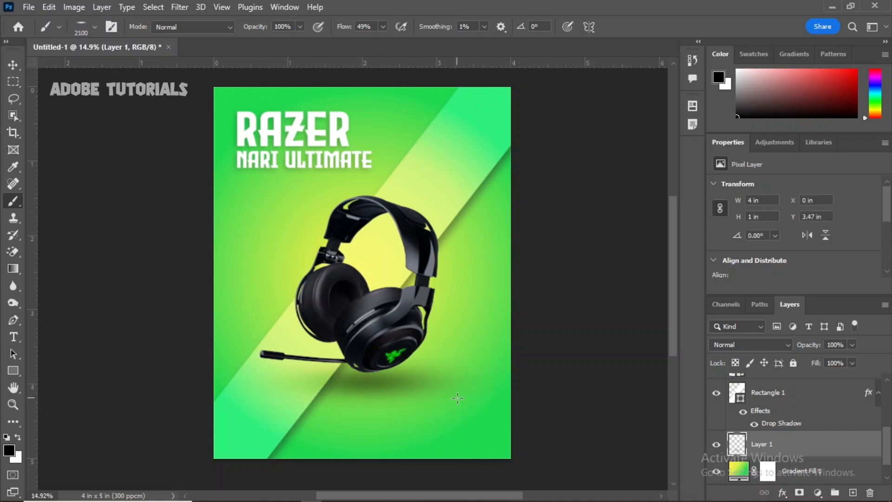
key(ctrl+z)
click(366, 390)
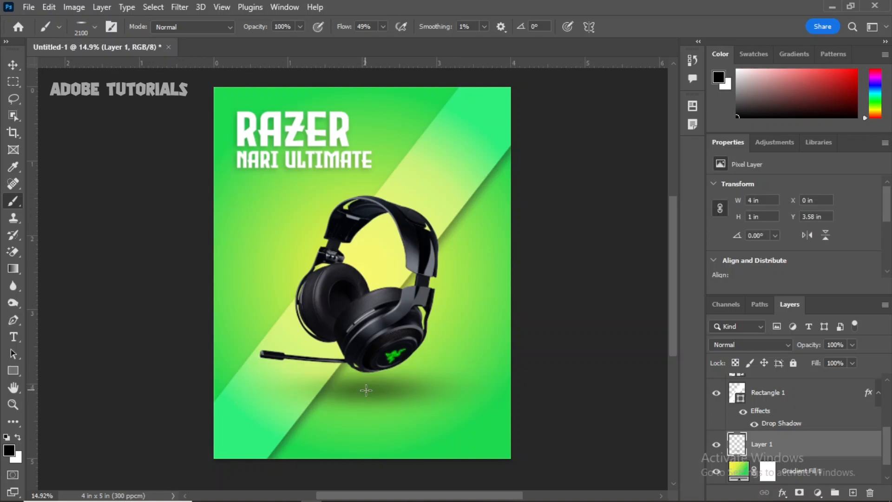
drag(815, 346, 802, 349)
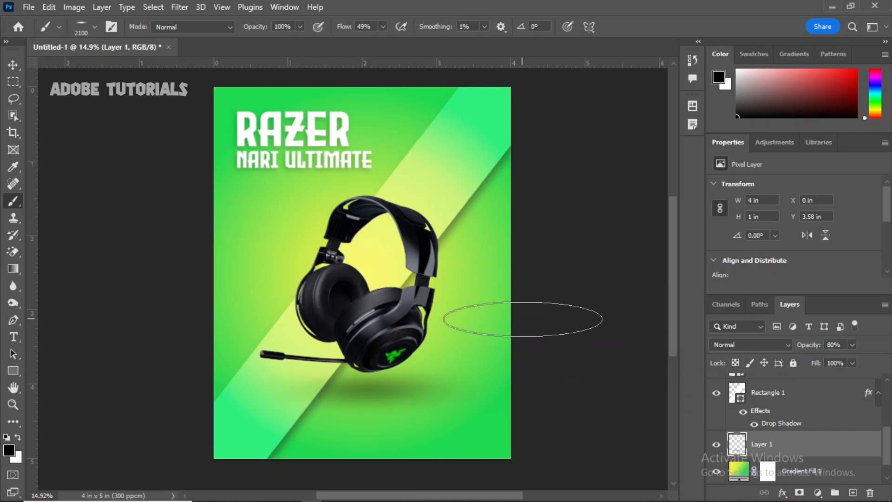
- Place Daco_4238607.png above the gradient fill and scale it to 3.80% in the poster's lower-right corner at X 3.62 in, Y 4.64 in
key(v)
click(801, 470)
click(226, 490)
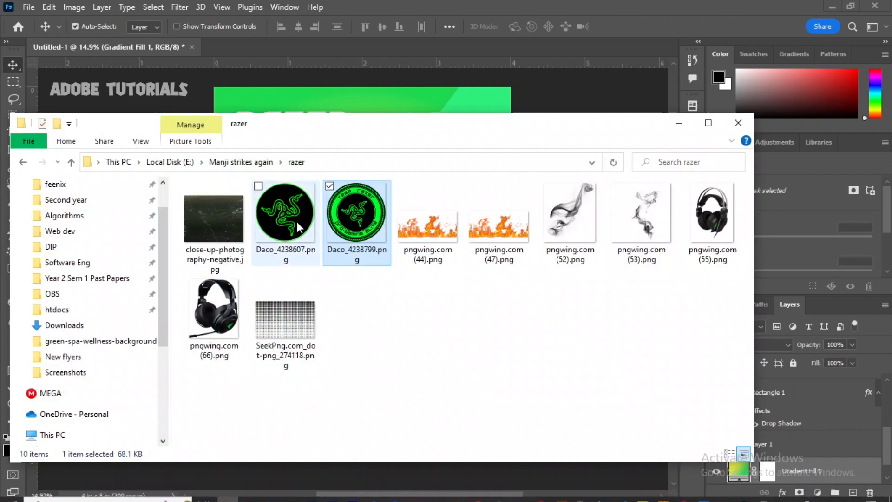
click(284, 219)
drag(610, 132, 412, 75)
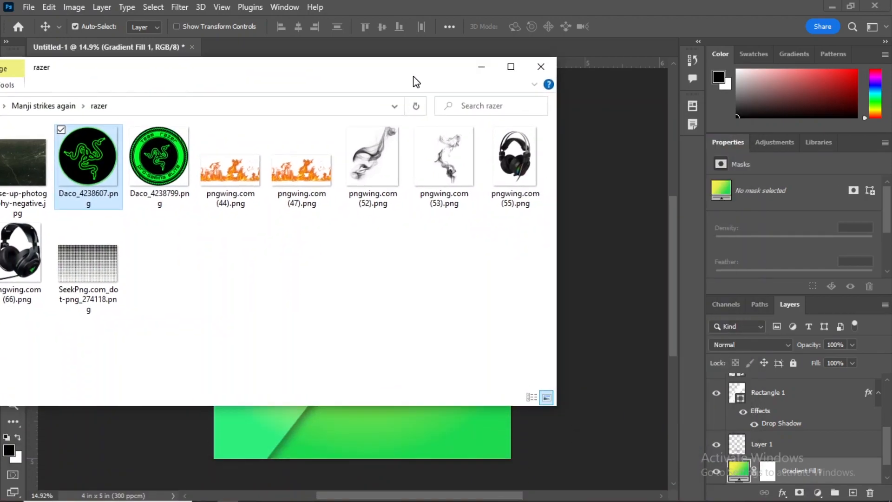
drag(52, 172, 469, 422)
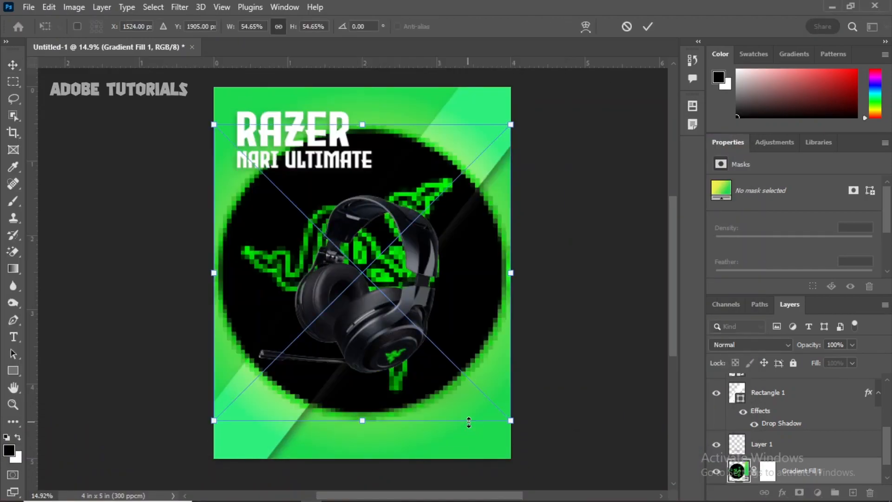
drag(511, 124, 495, 440)
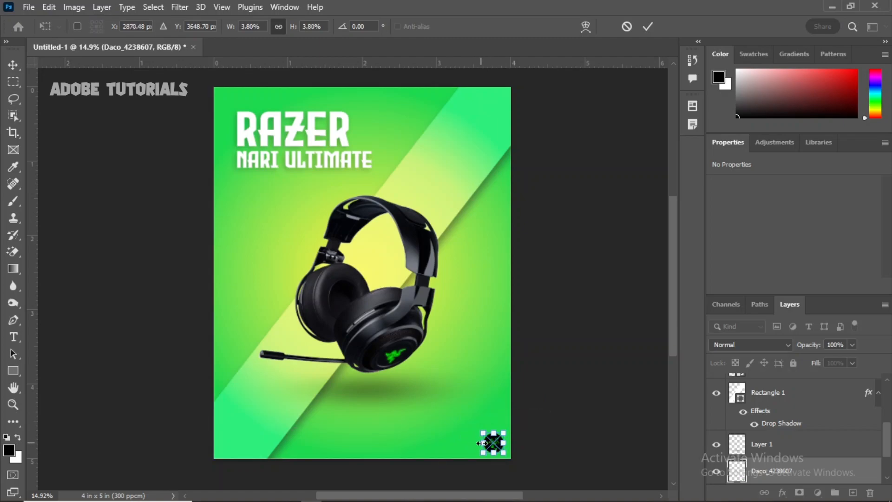
key(Return)
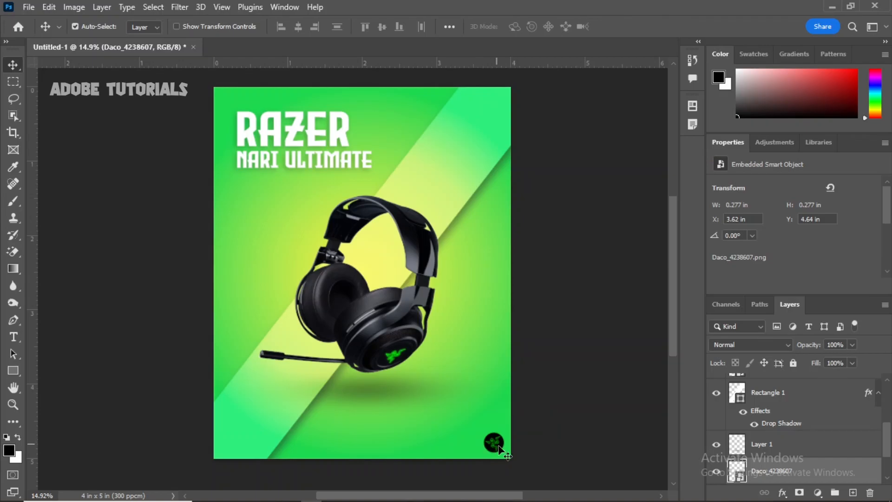
- Add a drop shadow effect to the circular Razer logo layer
key(z)
drag(496, 446, 636, 424)
click(13, 65)
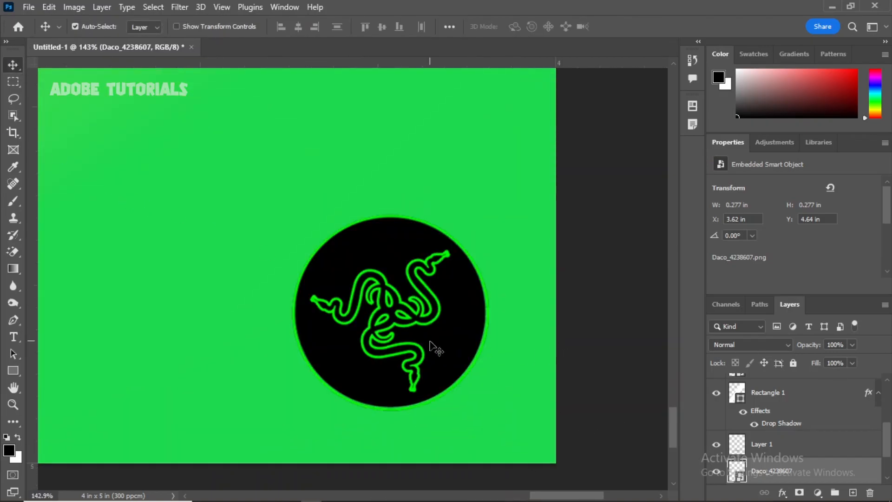
click(783, 493)
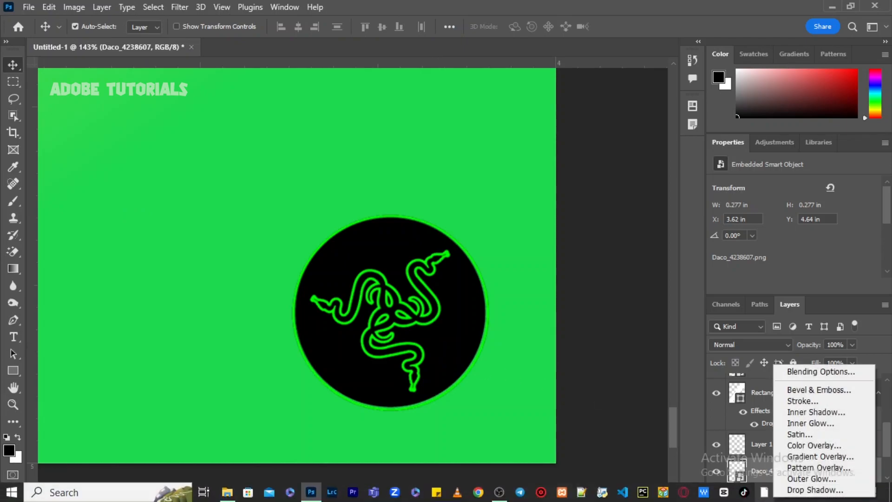
click(793, 490)
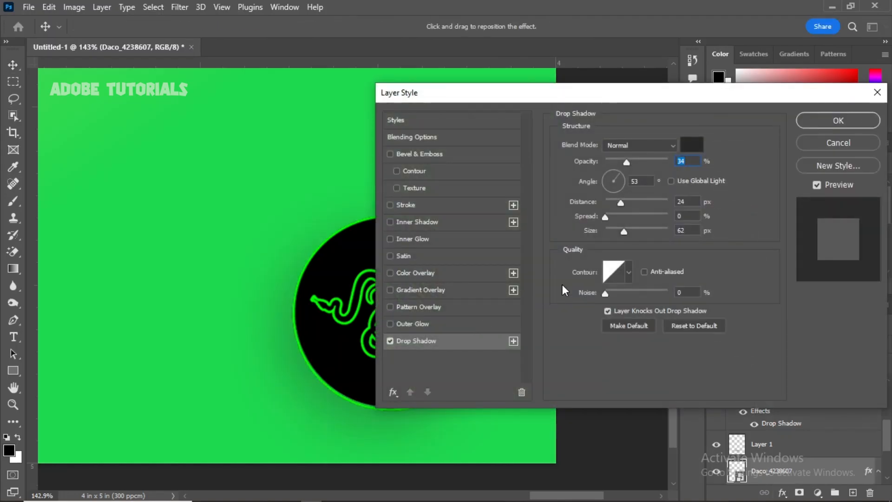
- Set the logo's drop shadow to 54% opacity, 10 px distance and 16 px size
click(660, 159)
drag(624, 231, 609, 204)
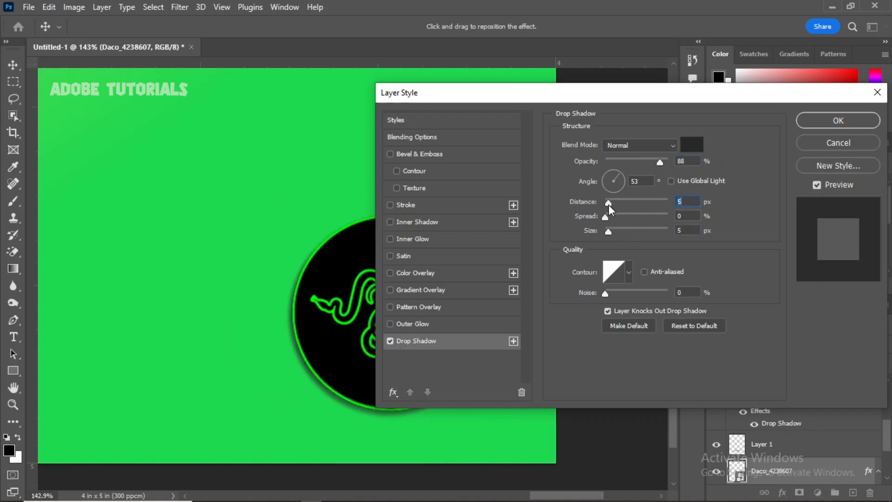
click(618, 227)
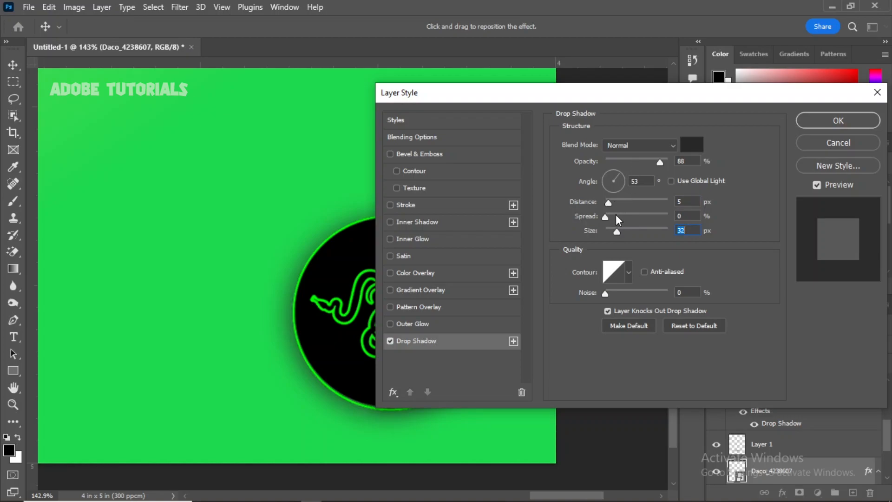
drag(609, 205, 667, 202)
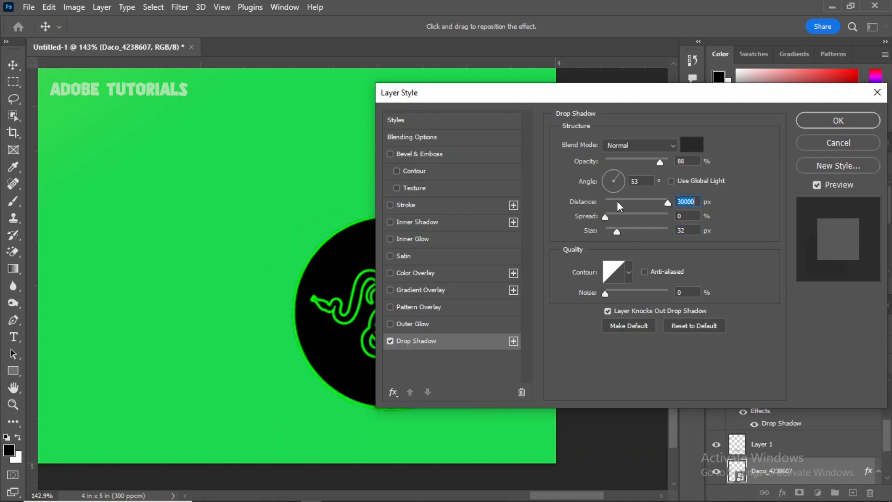
click(617, 201)
drag(614, 231, 614, 199)
drag(635, 159, 639, 159)
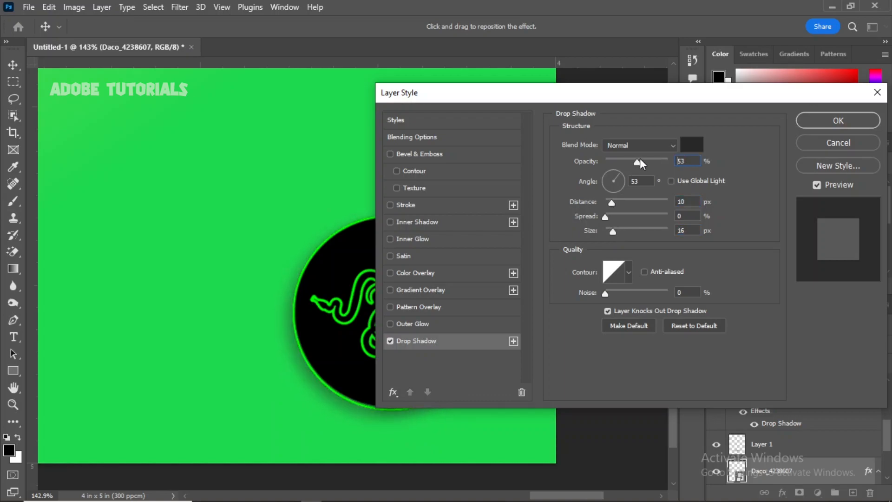
click(834, 121)
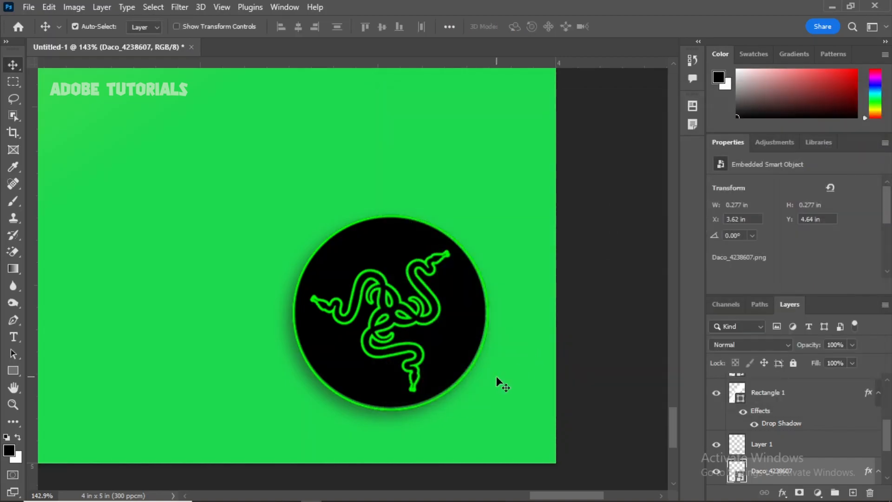
key(ctrl+0)
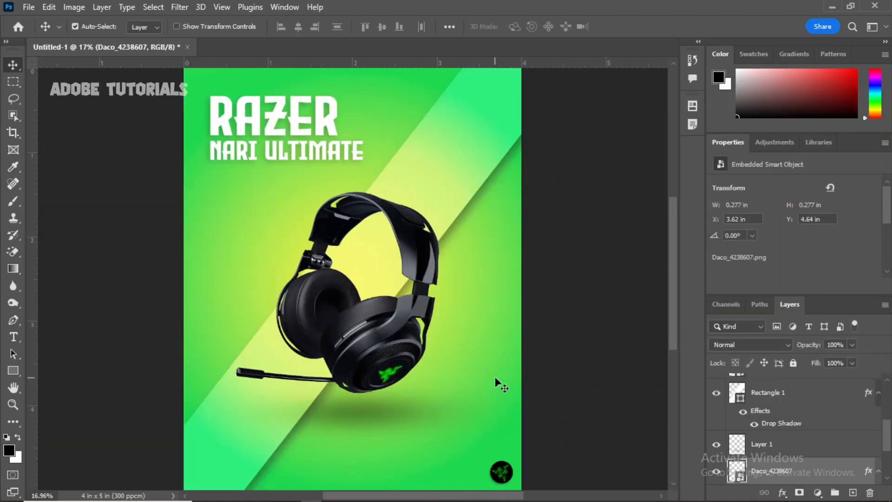
scroll(782, 472, down, 2)
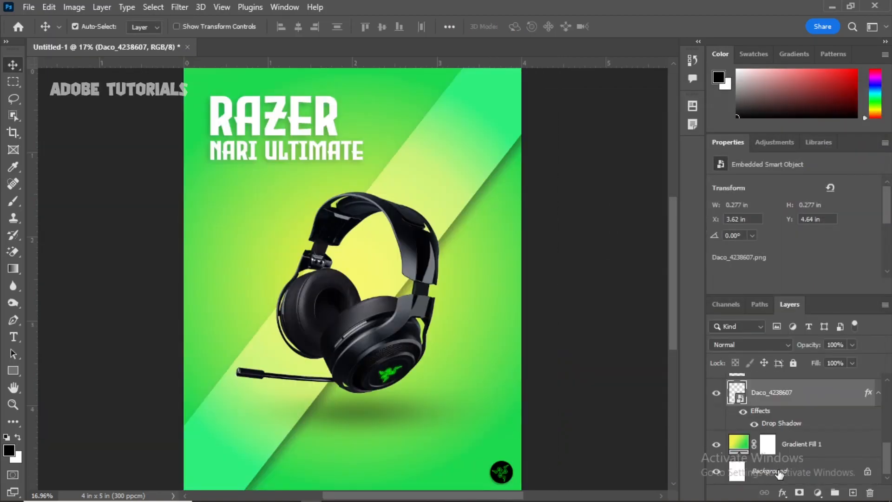
double_click(786, 426)
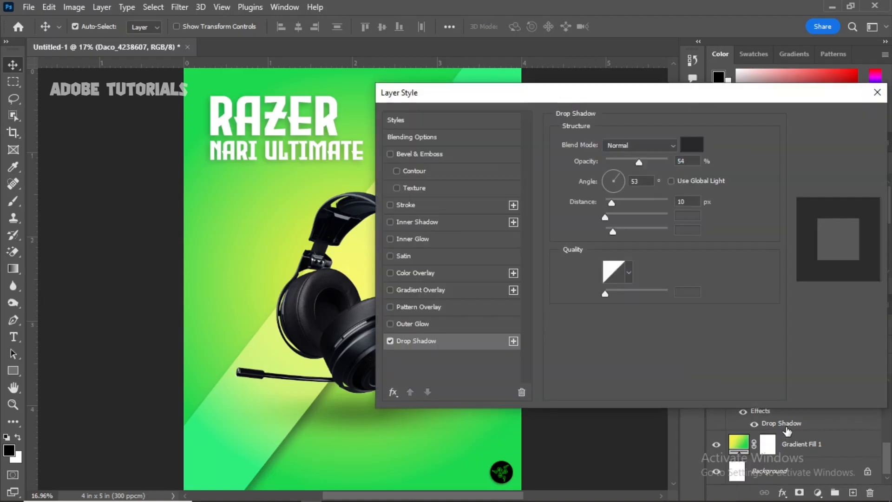
click(848, 120)
- Add a text line reading RETRACTABLE UNIDIRECTIONAL MICROPHONE beneath the headset's shadow
key(z)
drag(396, 416, 380, 408)
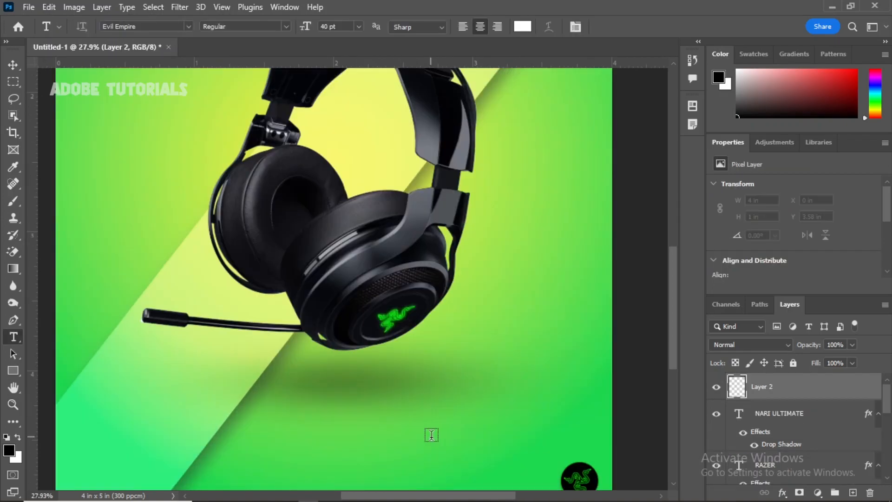
click(404, 437)
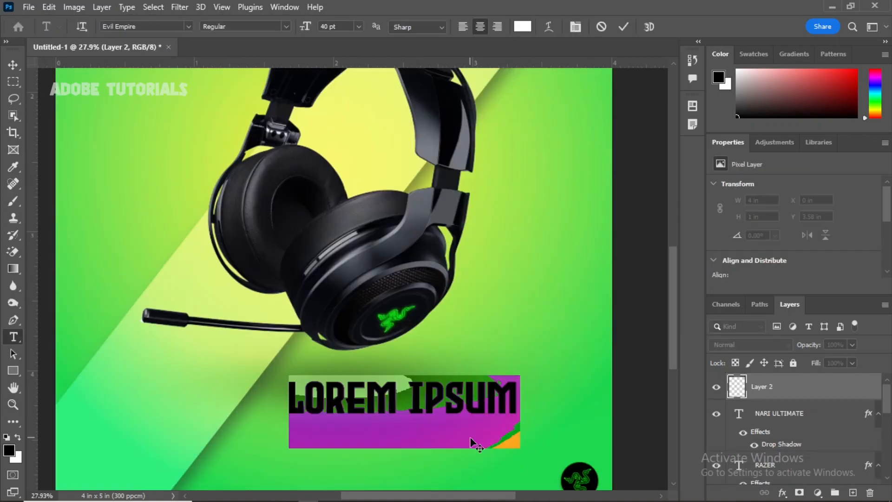
text(RETRACTABLE UNIDIRECTIONAL MIC)
- Format the microphone text line in Gilroy Semibold at 11 pt
key(ctrl+a)
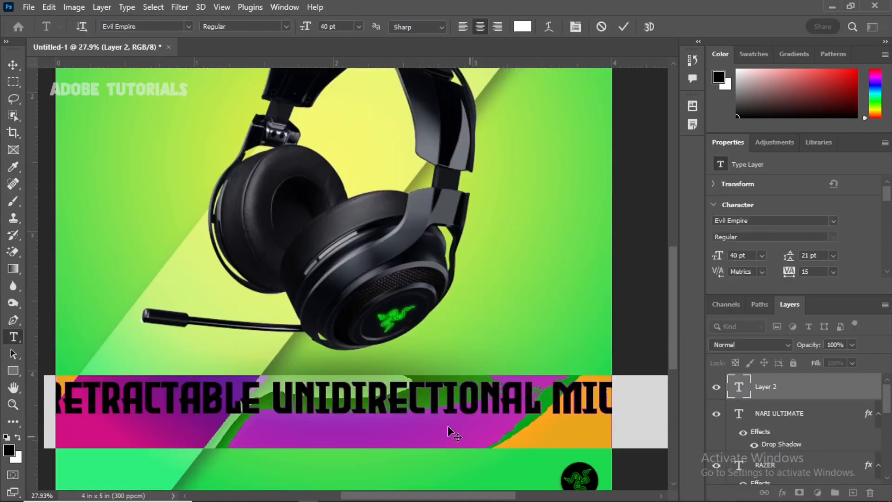
click(188, 27)
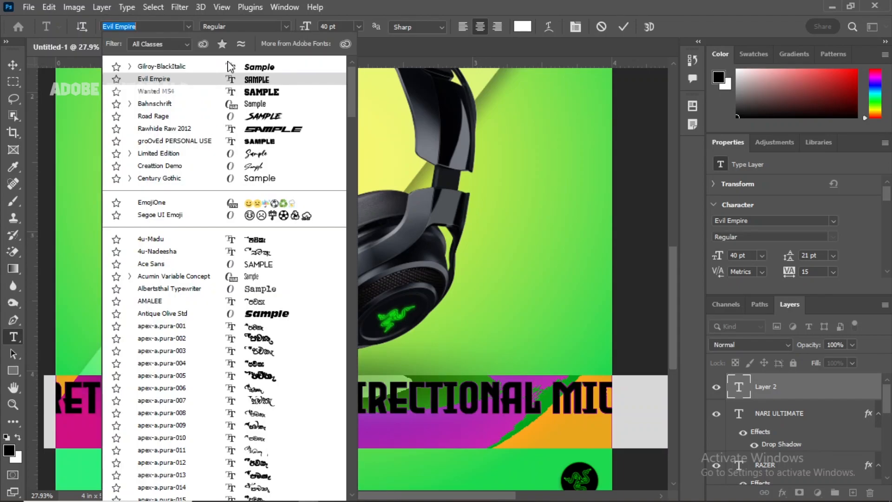
key(Return)
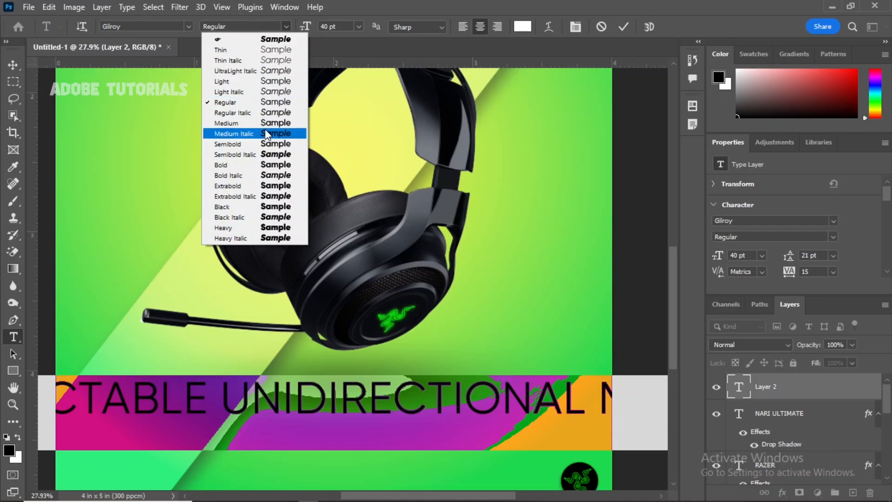
click(263, 132)
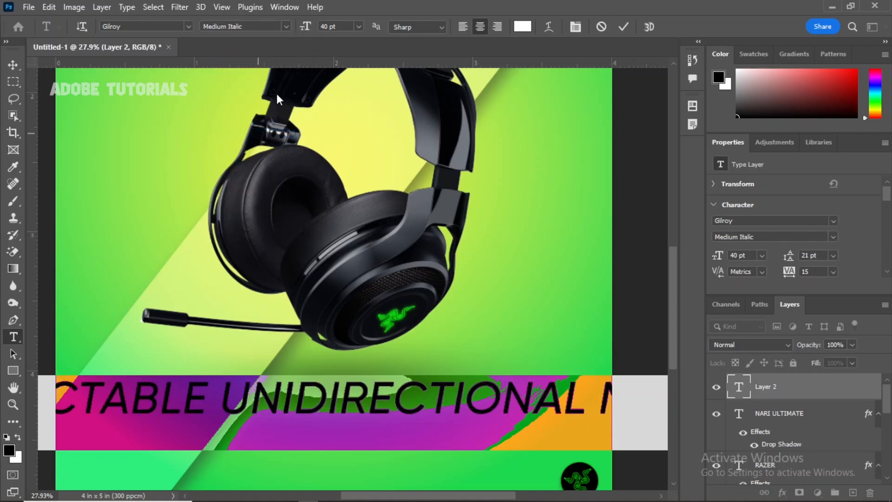
drag(305, 28, 284, 29)
key(Return)
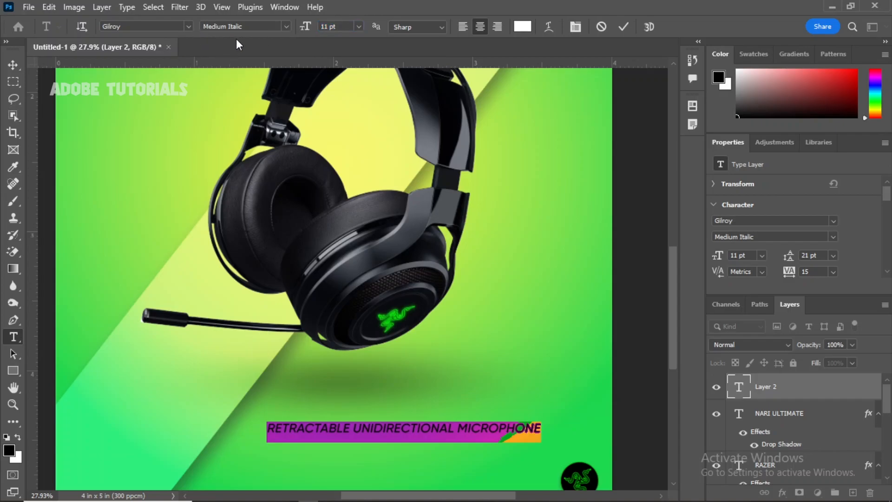
click(286, 26)
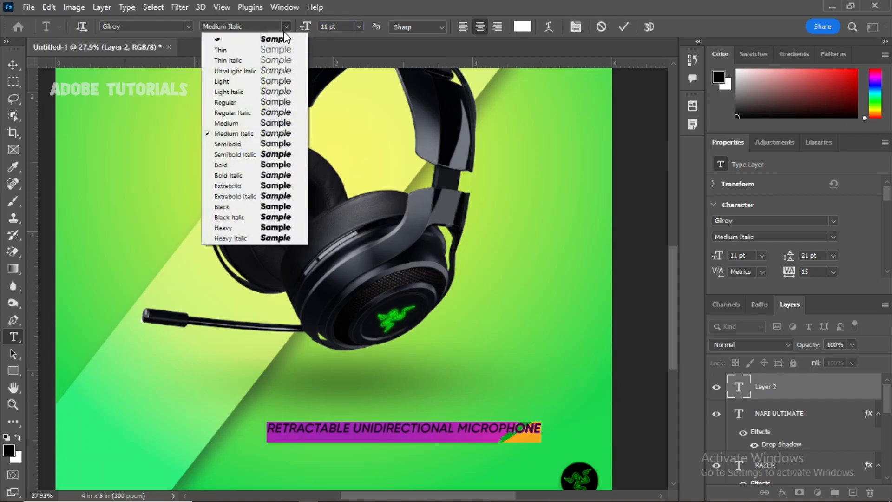
click(245, 143)
- Finish editing the microphone text line and shift it slightly to the right
click(370, 427)
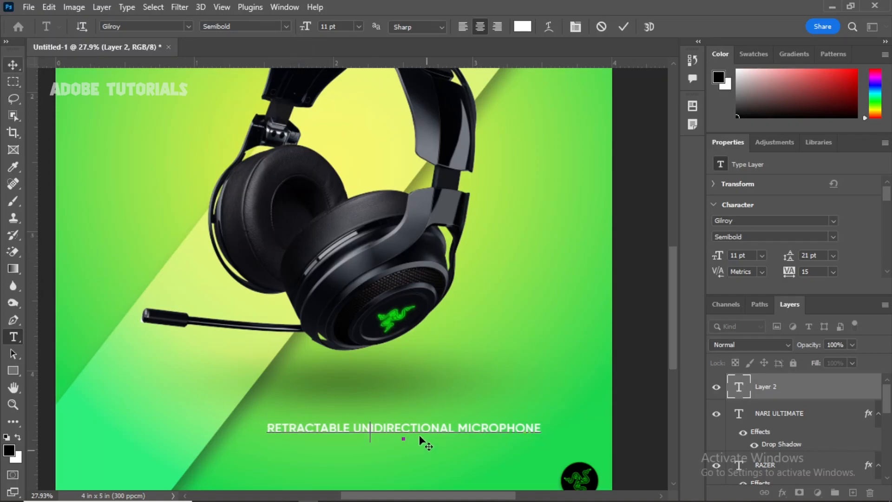
click(18, 66)
drag(417, 430, 443, 429)
- Duplicate the microphone line directly below itself and replace the copy's text with HEAT-TRANSFER FABRIC / LEATHERETTE/MEMORY FOAM
scroll(379, 367, down, 2)
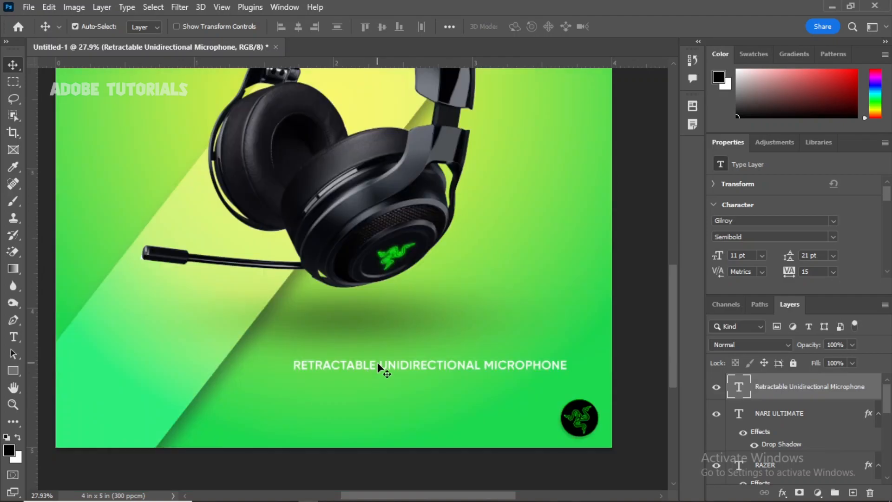
drag(394, 365, 396, 380)
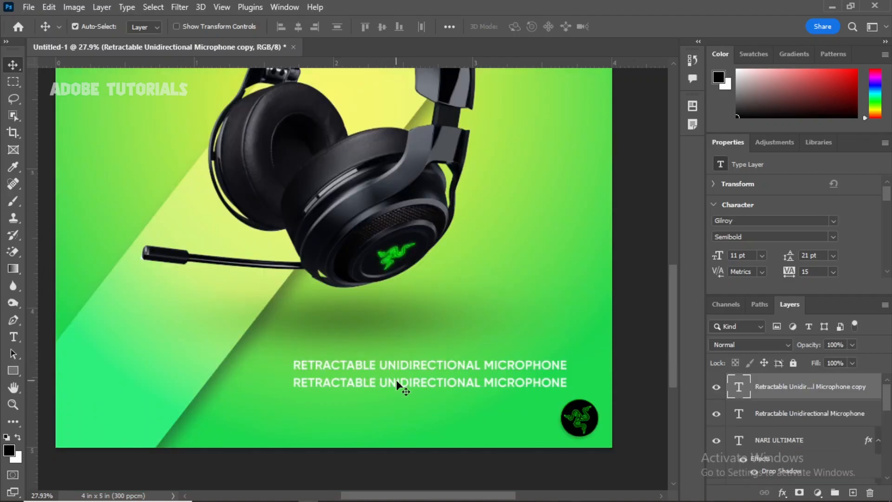
double_click(396, 382)
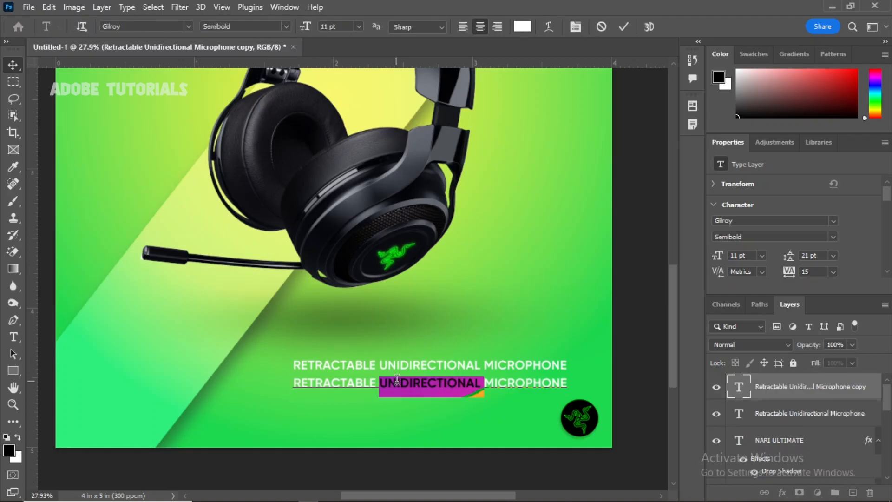
key(ctrl+a)
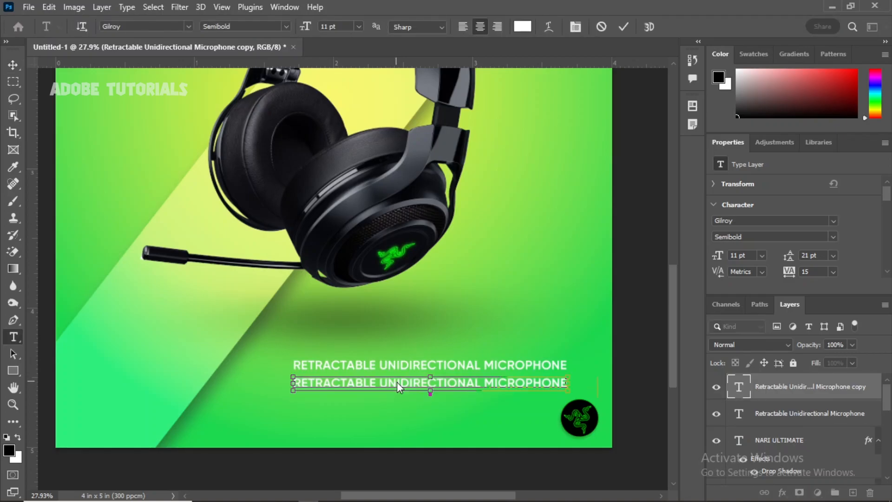
text(HEAT-TRANSFER FABRIC / LEATHERETTE/MEMORY FOAM)
double_click(396, 381)
key(ctrl+a)
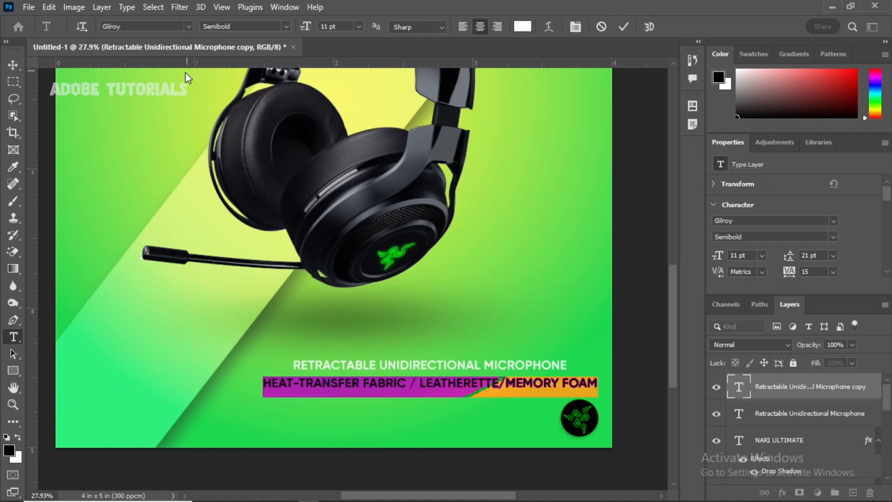
click(13, 64)
- Duplicate the heat-transfer fabric line just below itself and replace the copy's text with UNIDIRECTIONAL ECM BOOM
drag(395, 382, 395, 403)
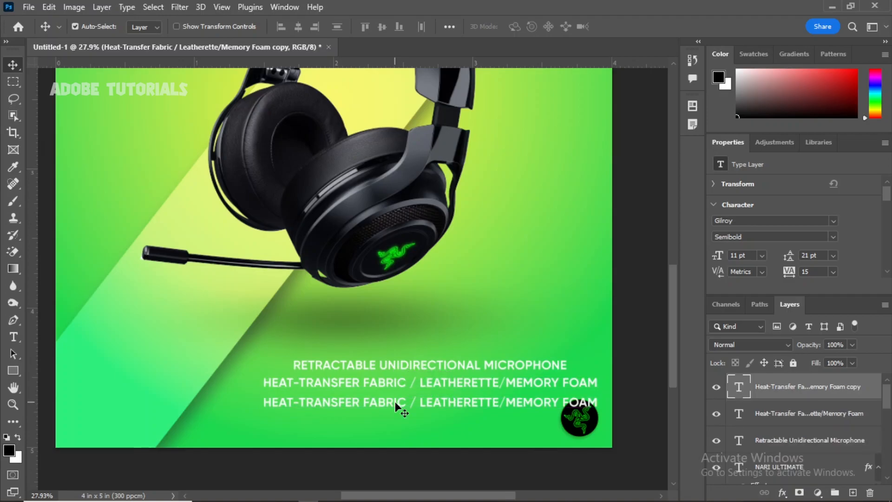
double_click(394, 401)
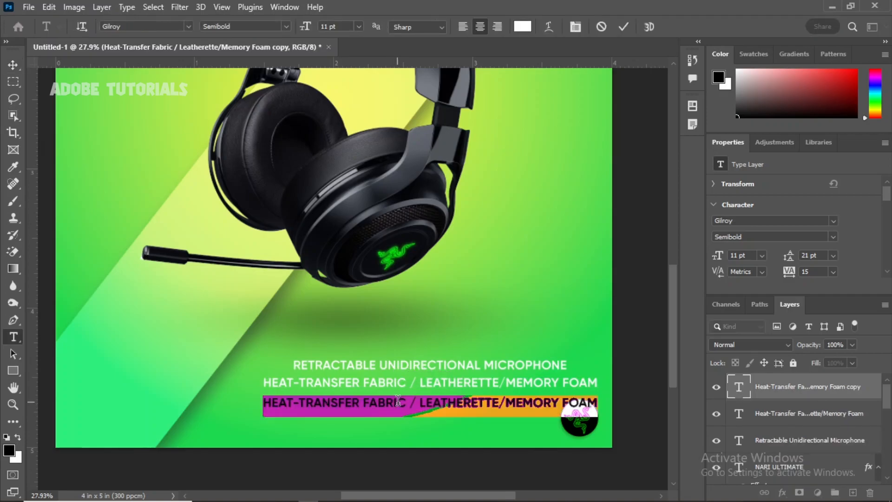
text(UNIDIRECTIONAL ECM BOOM)
key(ctrl+Return)
key(v)
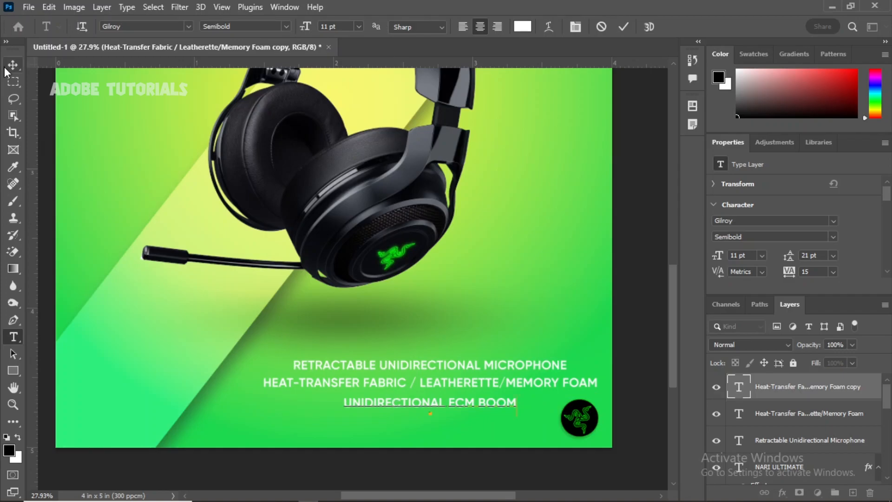
key(z)
drag(548, 342, 425, 348)
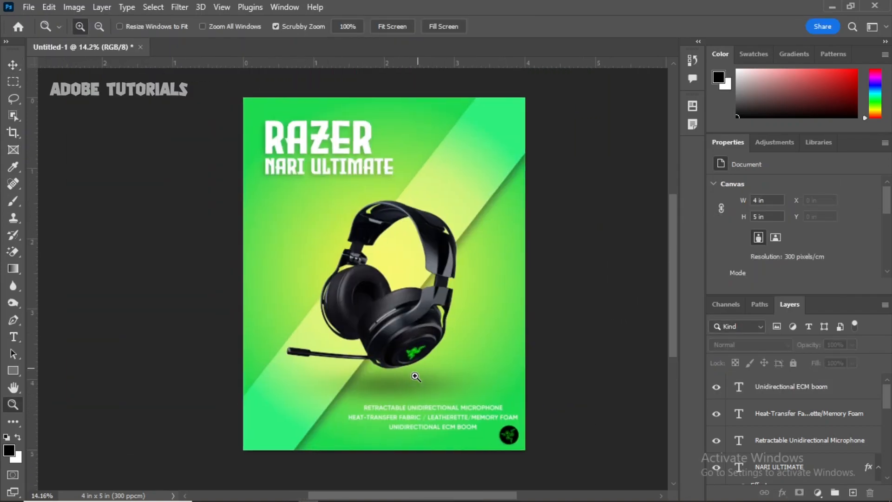
drag(425, 417, 463, 400)
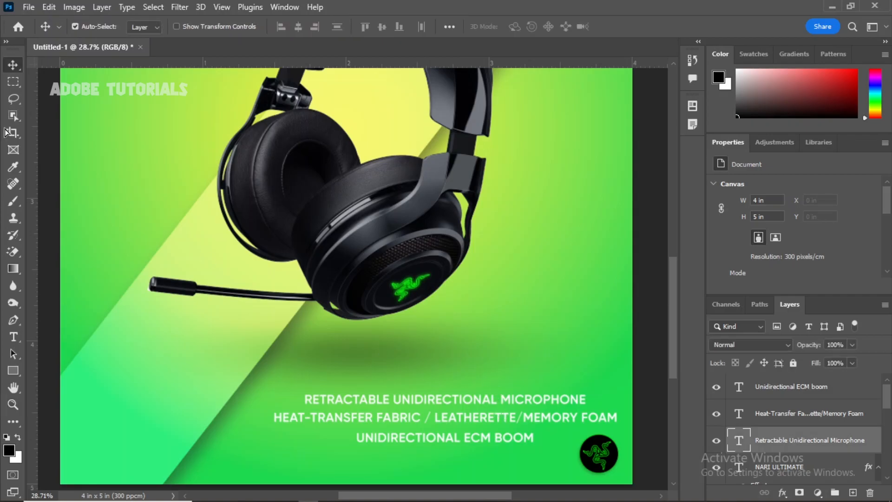
- Reduce the RETRACTABLE UNIDIRECTIONAL MICROPHONE text line to 8 pt
click(490, 398)
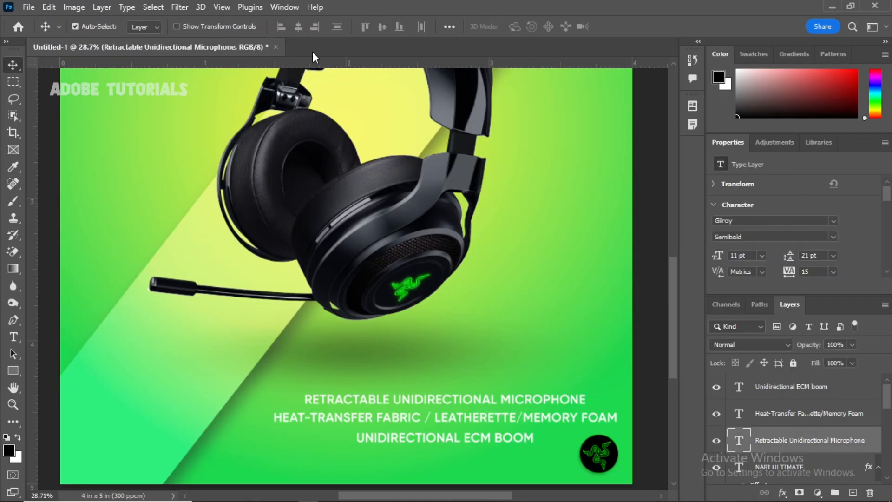
double_click(431, 399)
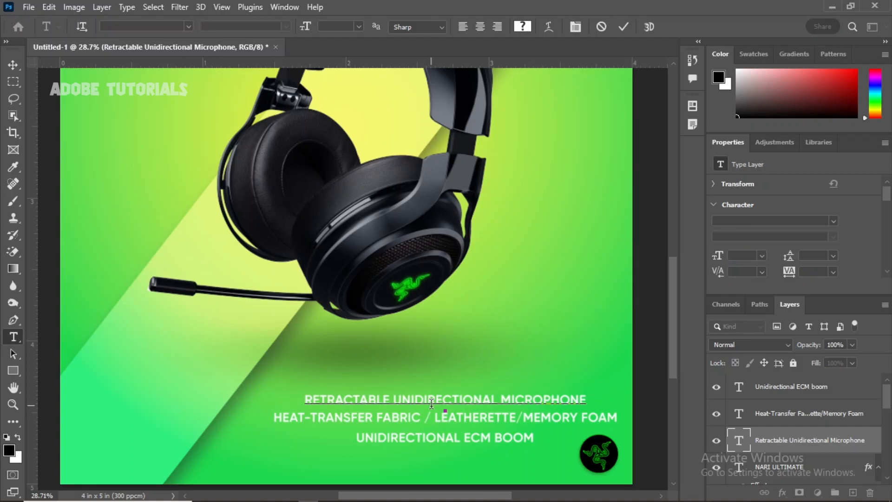
triple_click(441, 400)
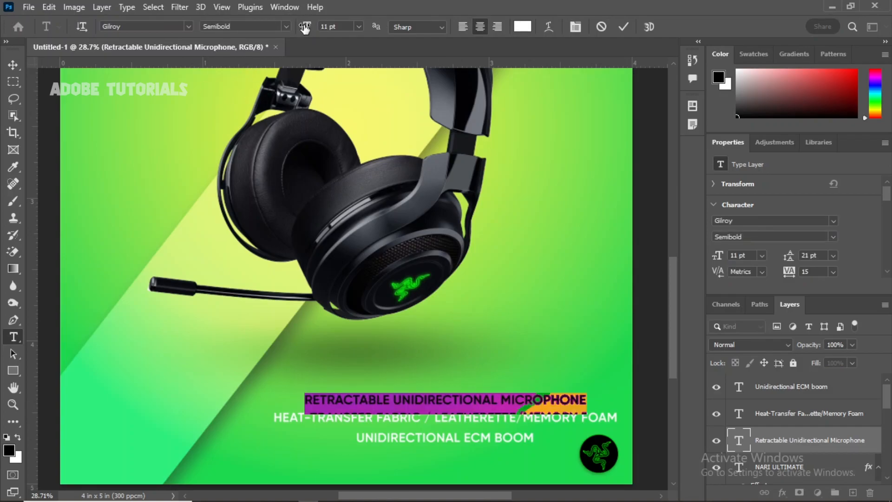
drag(304, 28, 300, 28)
click(16, 71)
- Set the font size of the HEAT-TRANSFER FABRIC / LEATHERETTE/MEMORY FOAM line to 8 pt
click(394, 416)
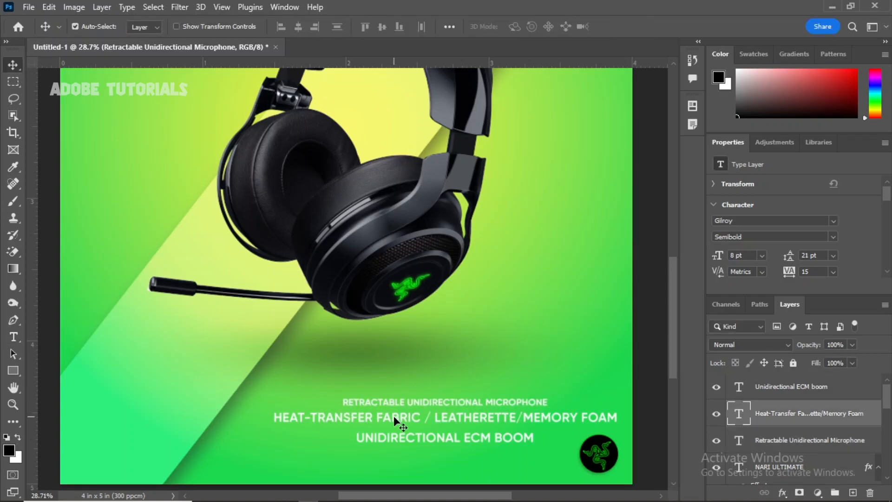
double_click(394, 416)
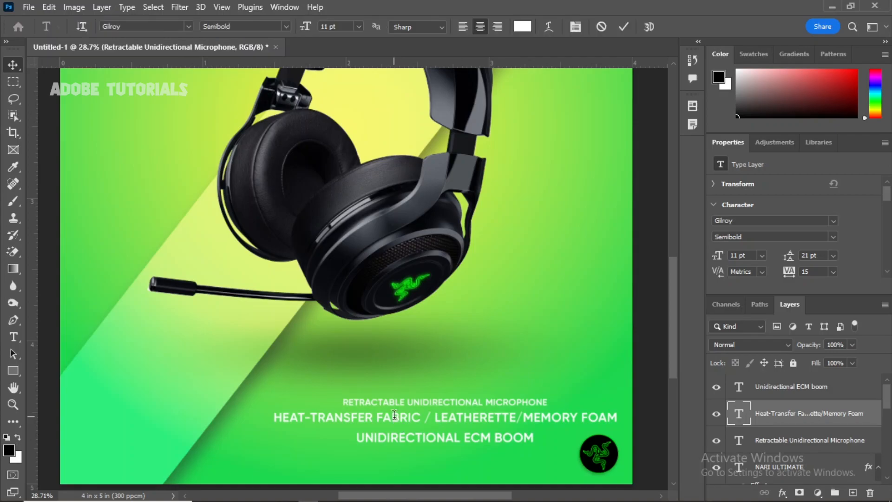
key(ctrl+a)
drag(303, 28, 301, 28)
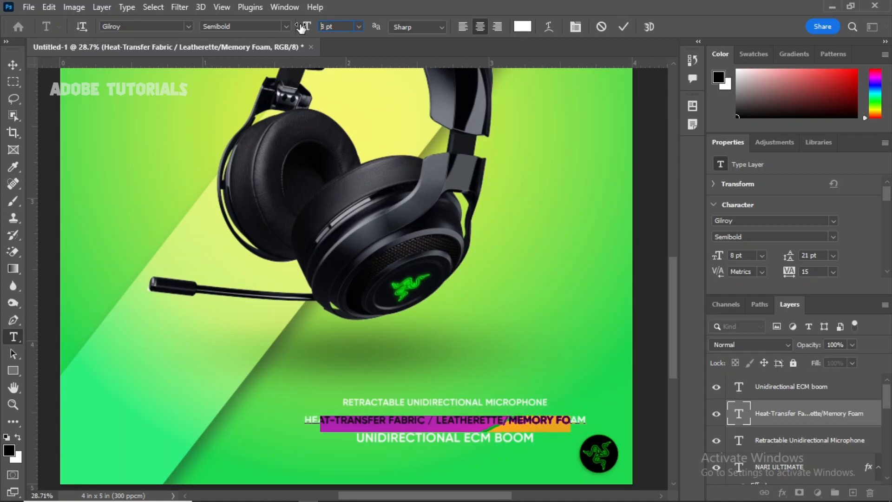
click(16, 65)
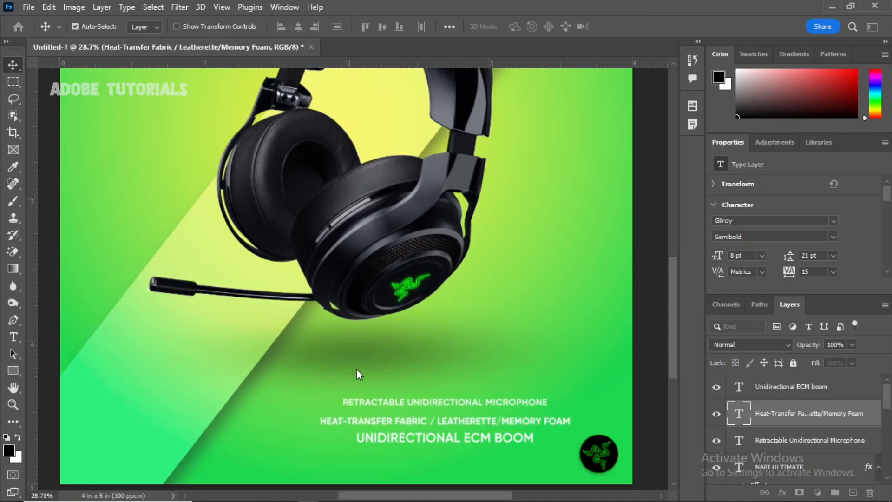
- Set the UNIDIRECTIONAL ECM BOOM line's font size to 8 pt
click(417, 439)
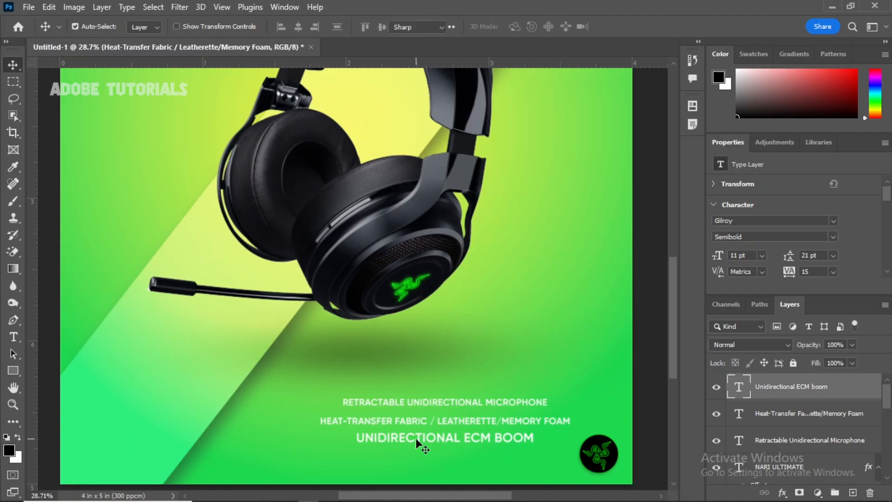
double_click(416, 438)
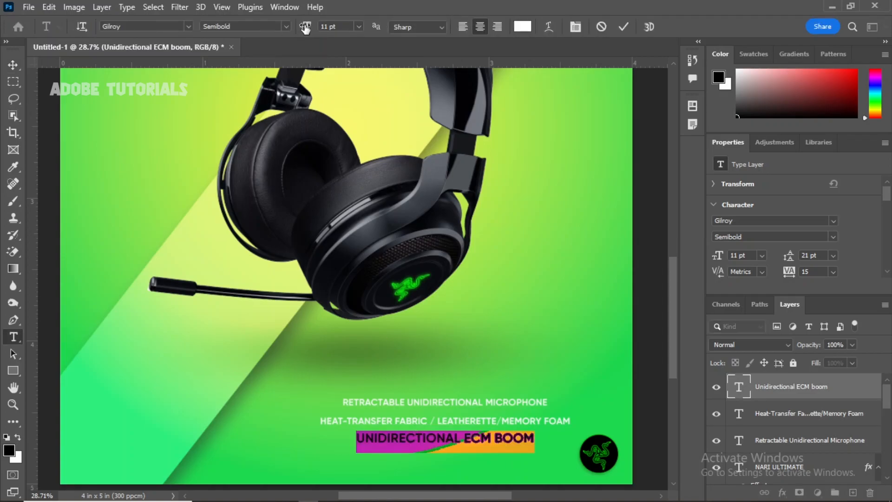
drag(305, 28, 299, 28)
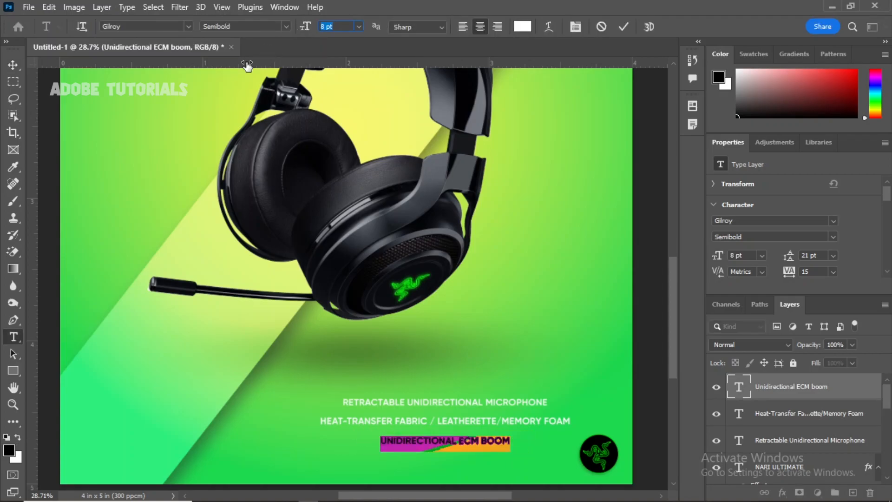
click(19, 62)
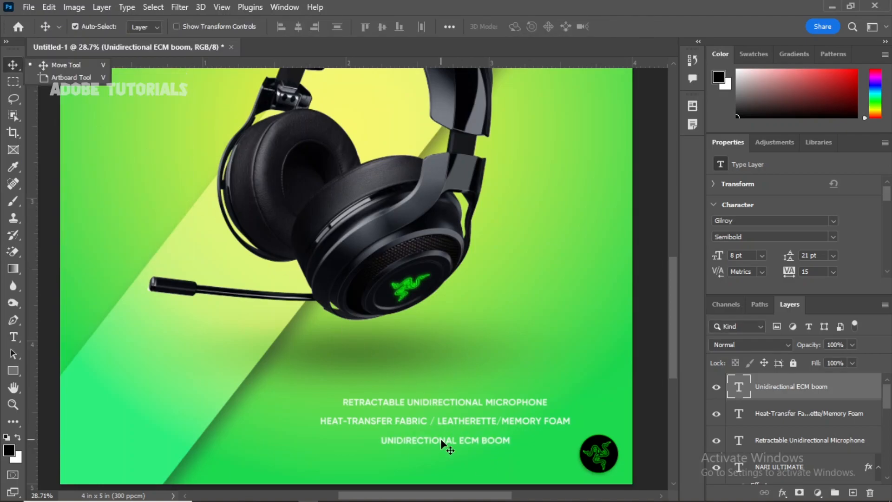
- Move the ECM boom and microphone lines close to the heat-transfer line, aligning all three at their left edge
drag(441, 439, 381, 433)
drag(397, 405, 377, 408)
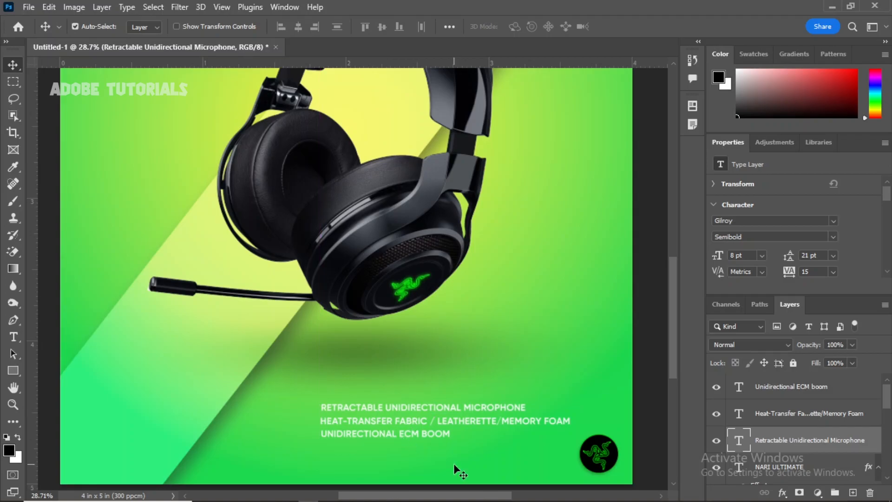
key(ctrl+0)
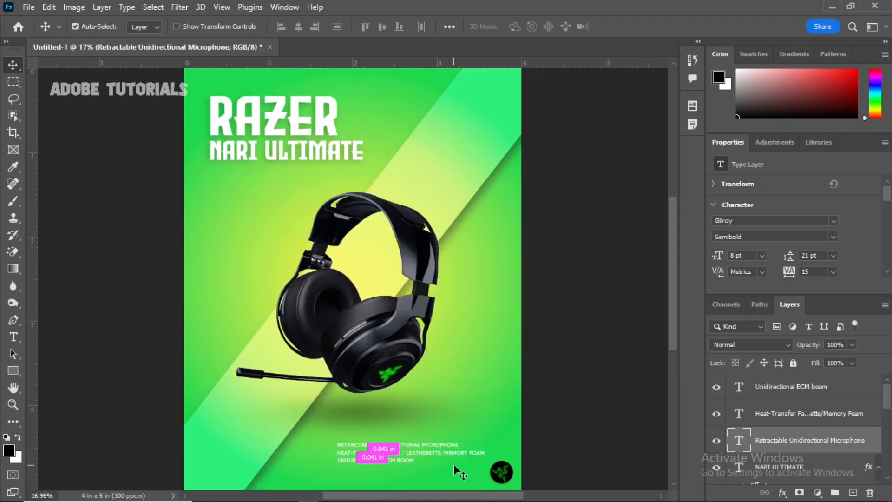
key(ctrl+s)
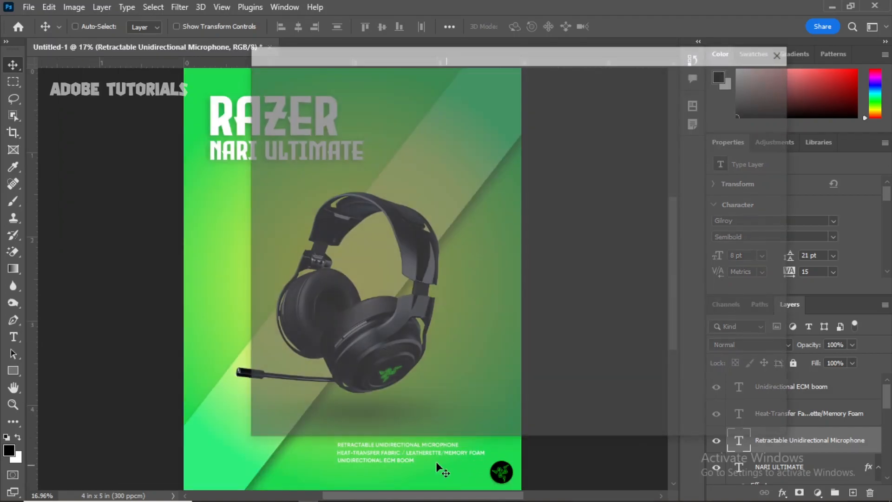
click(752, 419)
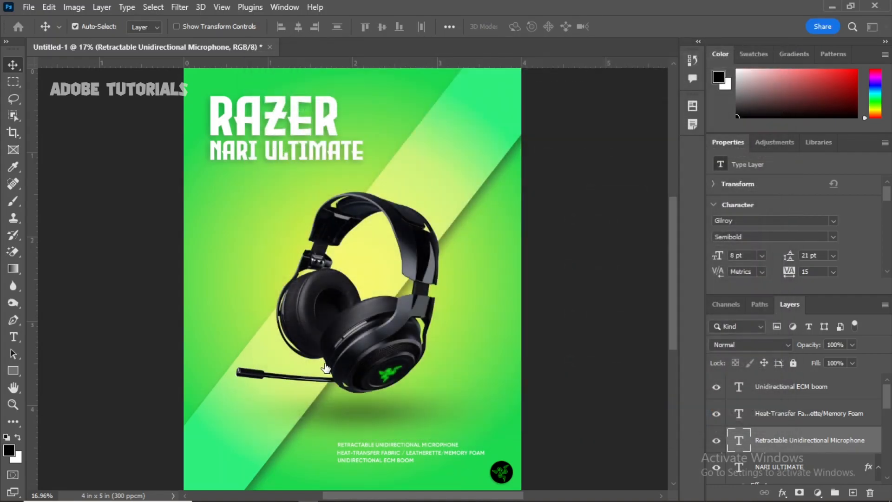
- Review the whole poster composition and look through its layer stack
key(z)
drag(339, 374, 319, 371)
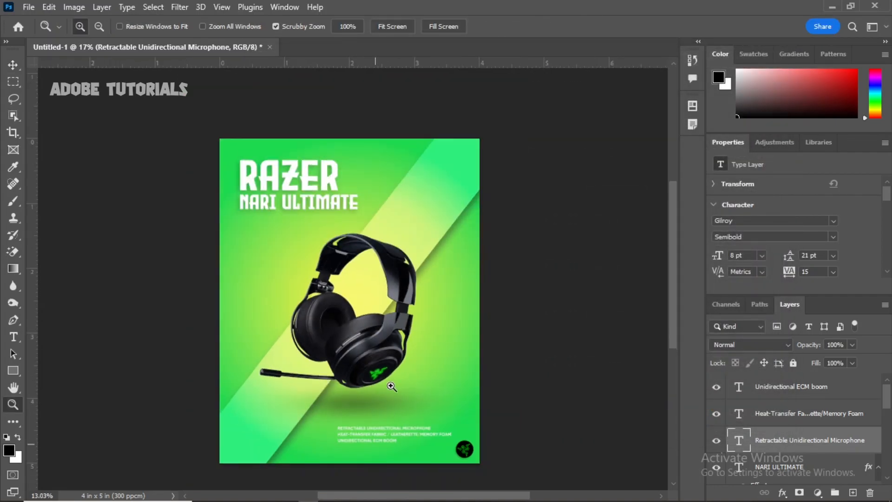
drag(356, 263, 374, 264)
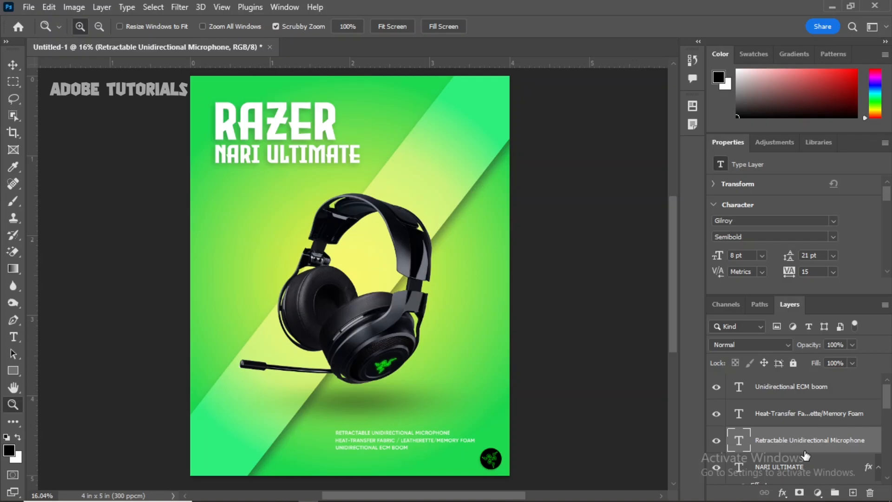
scroll(805, 455, down, 5)
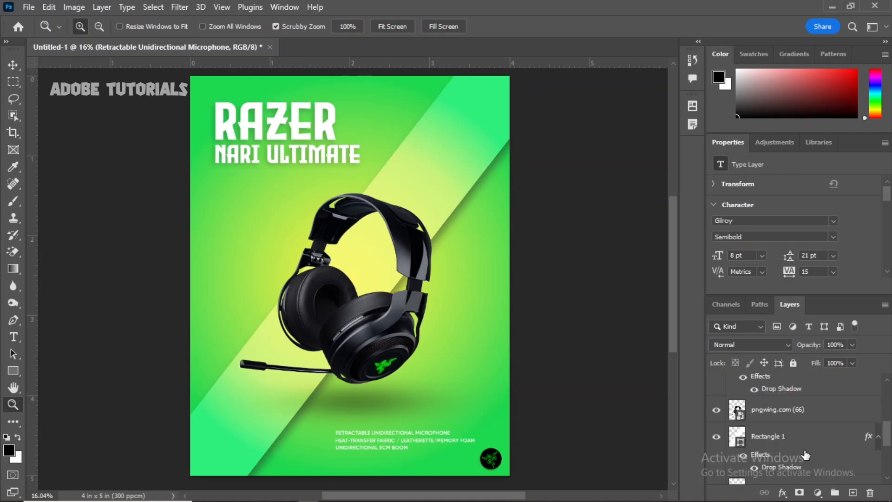
scroll(805, 455, up, 5)
scroll(822, 460, down, 5)
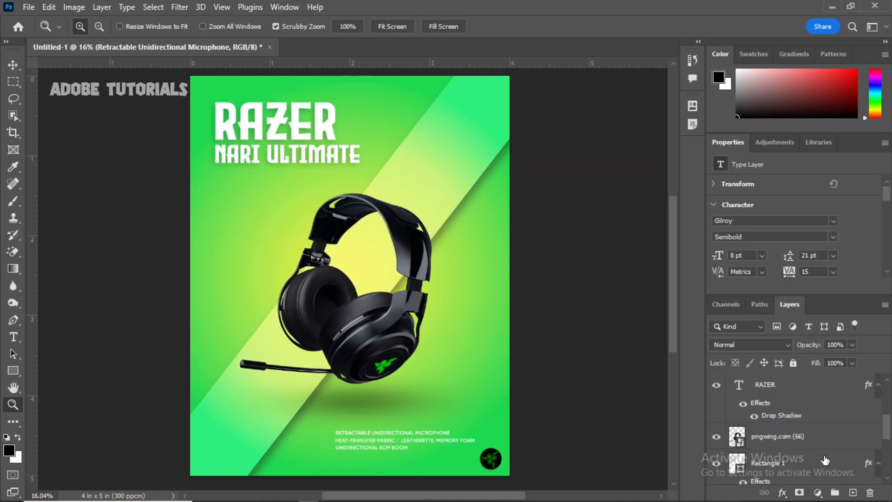
scroll(825, 460, up, 3)
scroll(824, 460, up, 3)
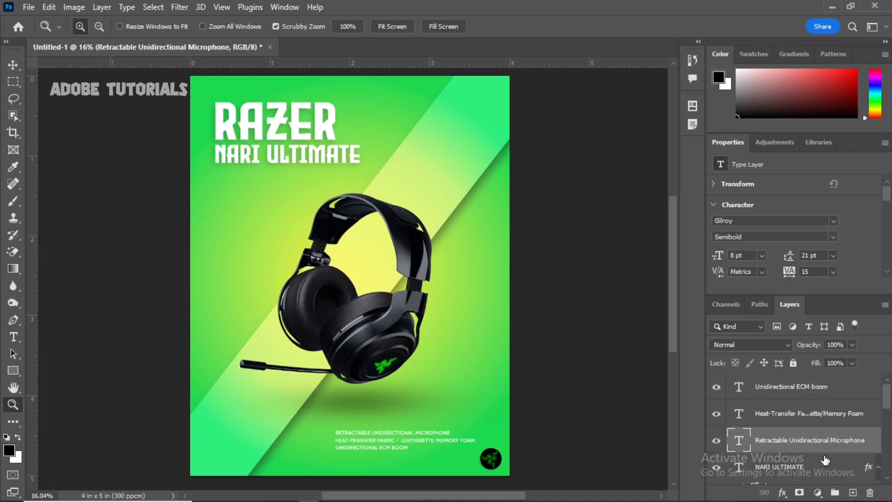
- Place the close-up-photography-negative texture image from the razer folder above the Unidirectional ECM boom layer
click(852, 394)
mouse_move(227, 496)
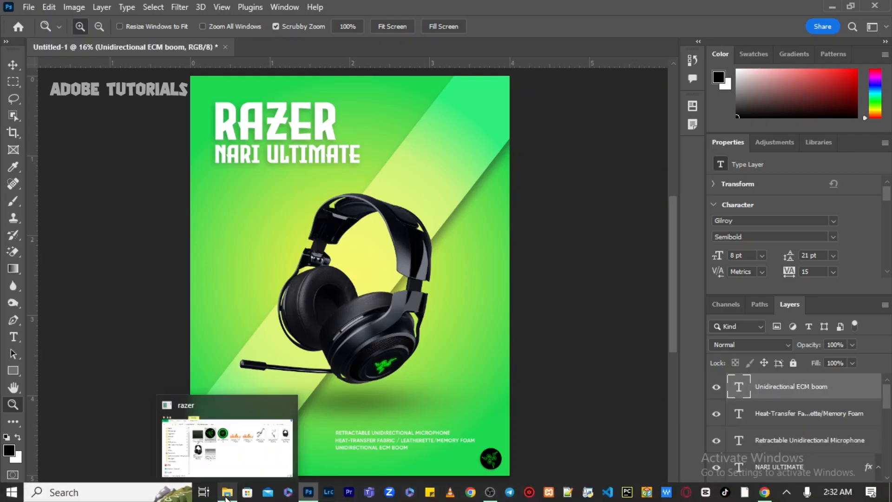
click(242, 427)
drag(16, 191, 338, 448)
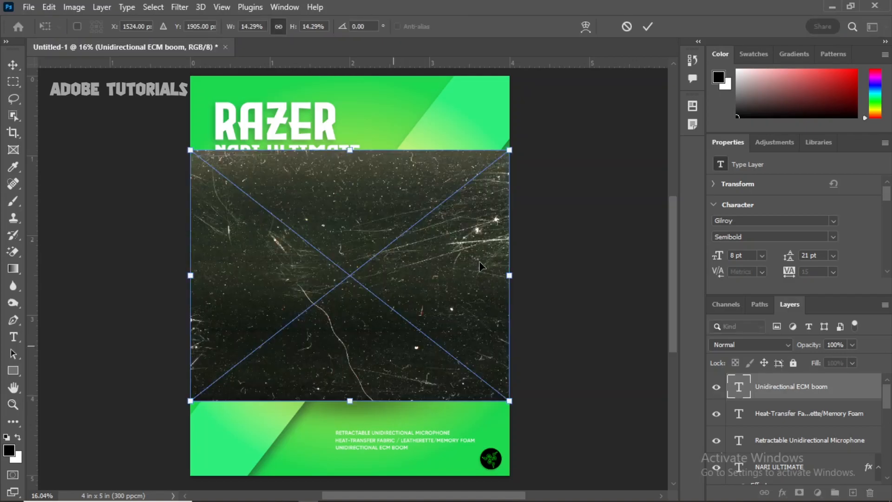
- Rotate the placed texture 90° and scale it to about 18.18% so that it covers the whole poster
drag(517, 146, 504, 408)
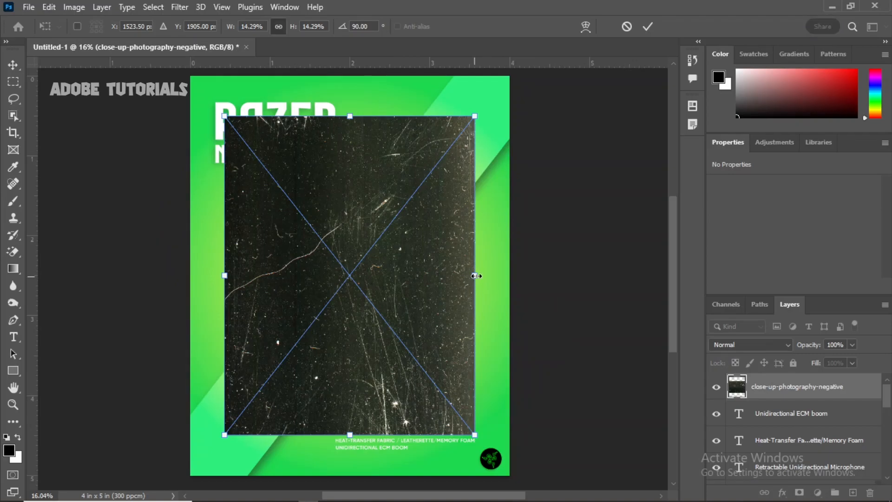
drag(475, 274, 510, 316)
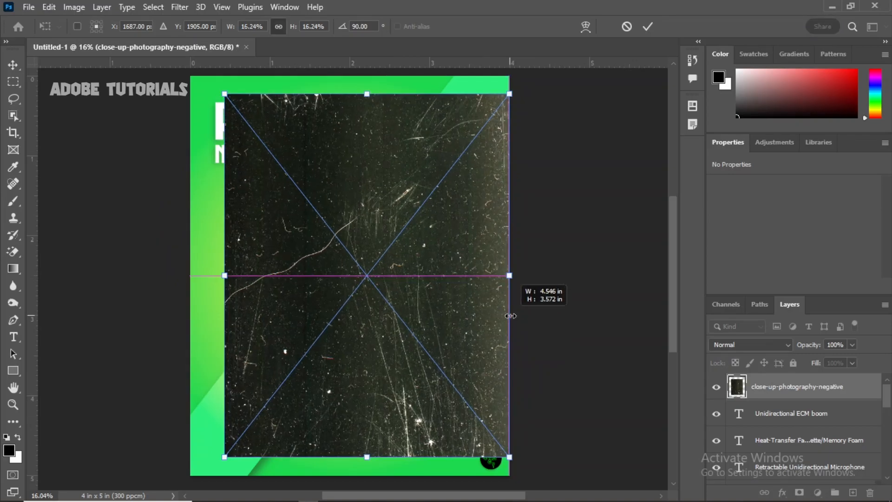
drag(539, 275, 510, 269)
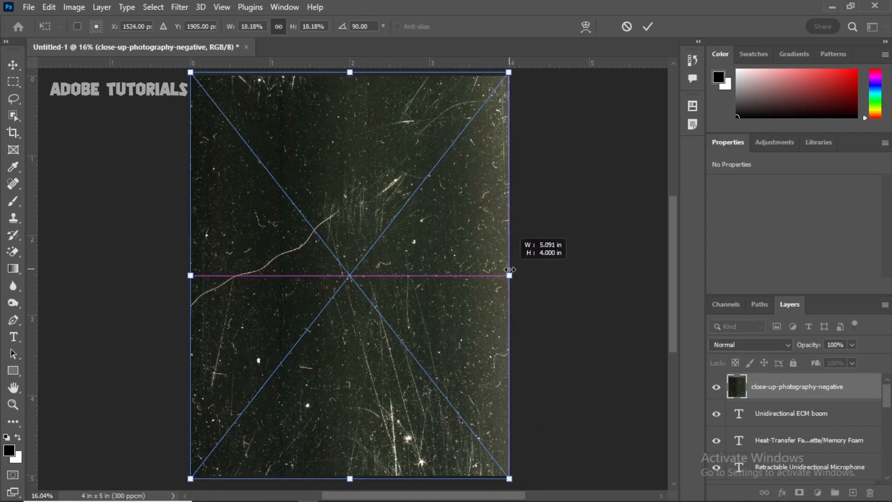
click(647, 26)
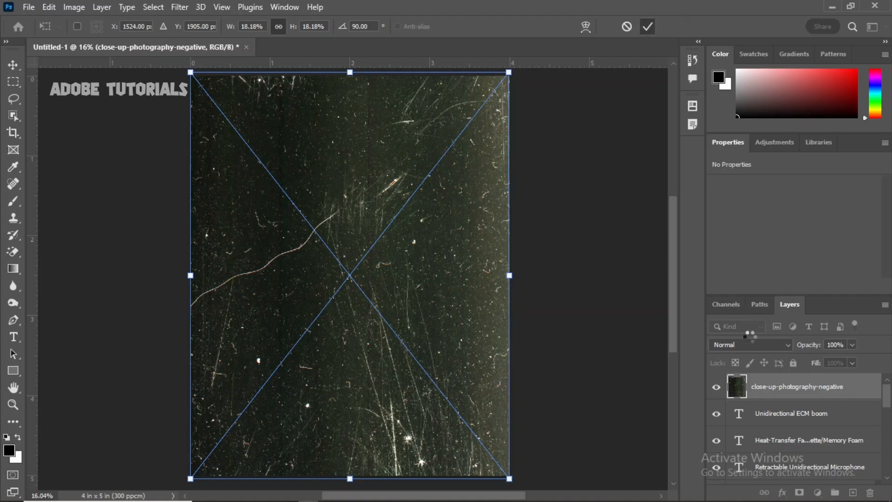
- Blend the texture layer in Soft Light mode and move it directly above the Gradient Fill 1 layer
click(752, 343)
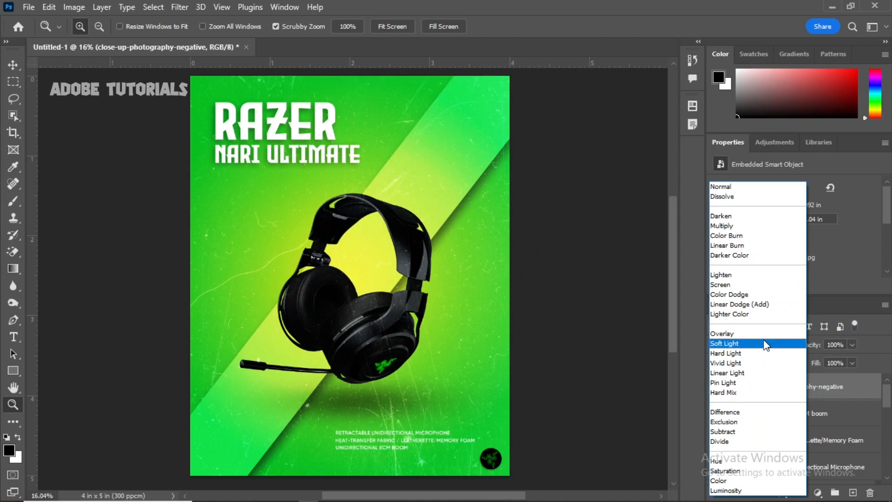
click(765, 345)
drag(820, 389, 825, 441)
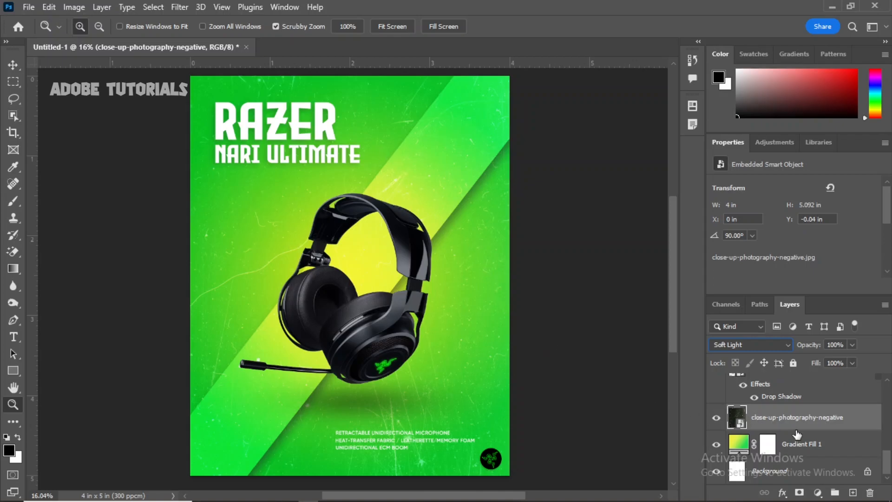
- Add a layer mask to the close-up-photography-negative texture layer
scroll(796, 432, up, 3)
scroll(797, 431, up, 3)
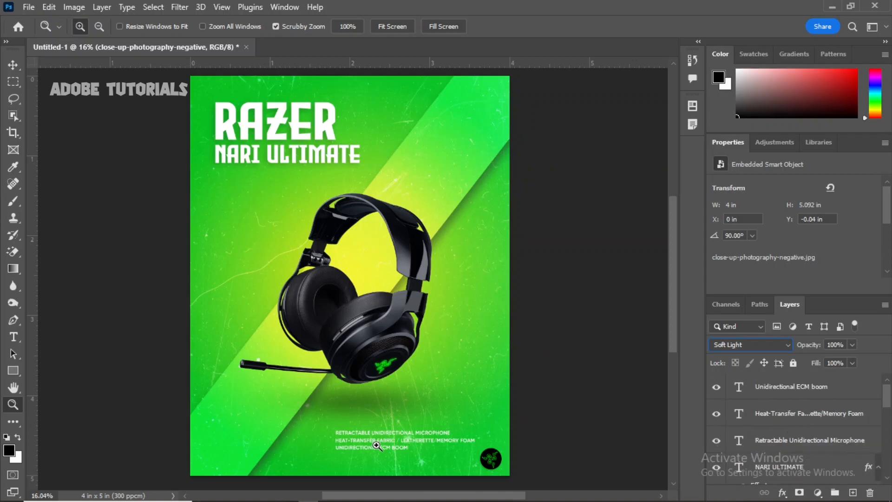
mouse_move(386, 449)
mouse_down()
mouse_move(422, 435)
mouse_move(397, 438)
mouse_up()
scroll(830, 440, down, 6)
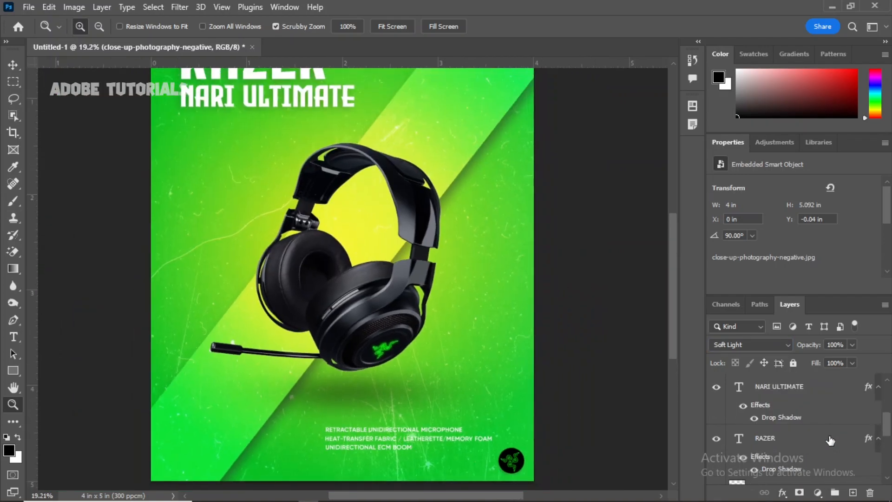
scroll(829, 439, down, 1)
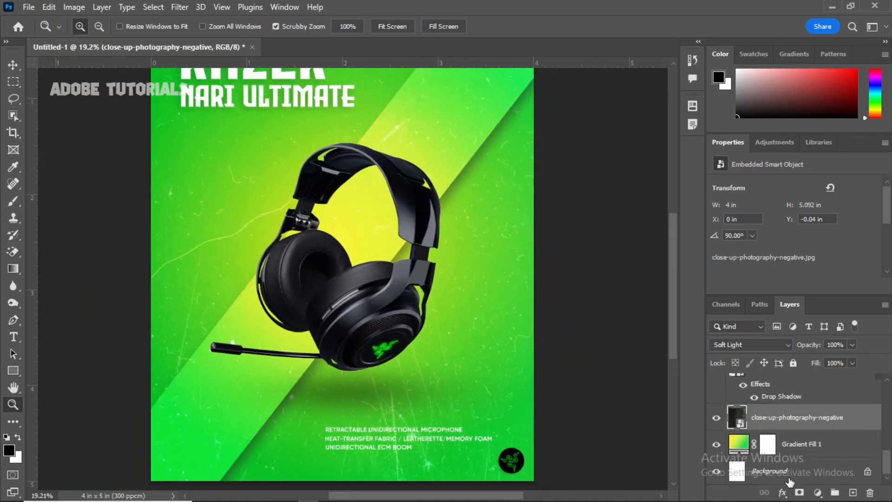
click(797, 489)
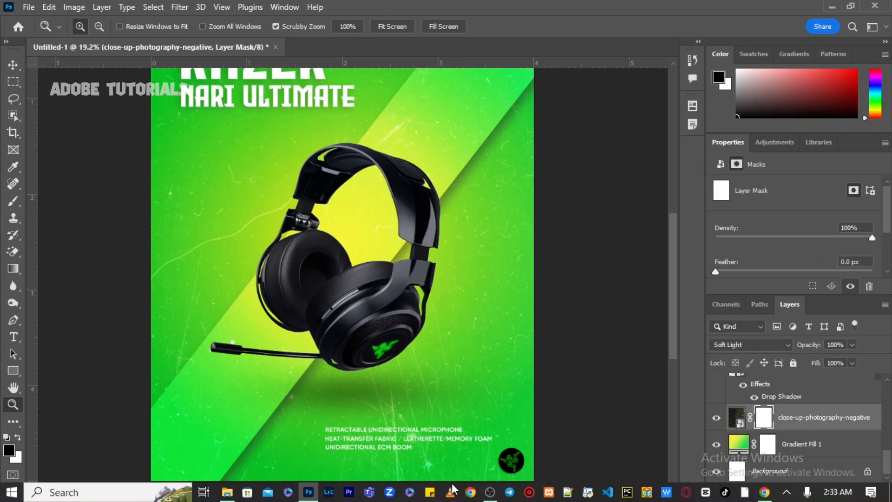
- Paint black on the texture layer's mask over the small feature lines with the Brush at 35% flow to soften the scratches
key(b)
click(409, 438)
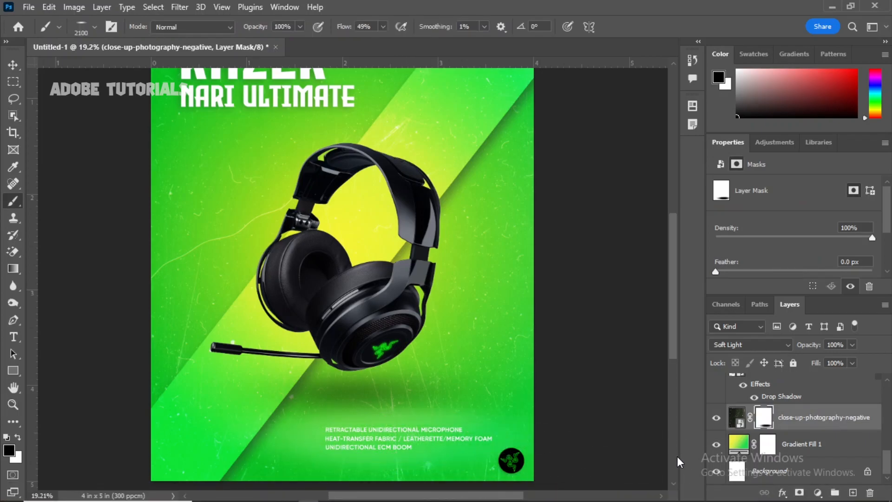
key(x)
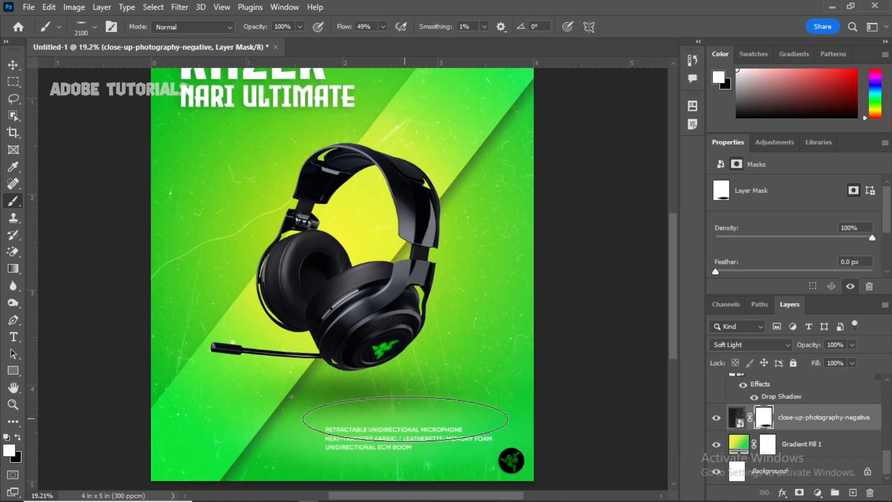
key(x)
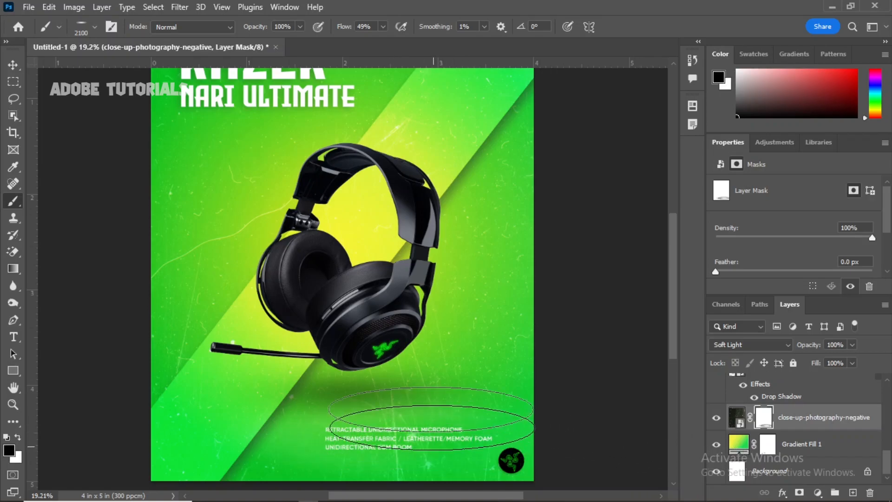
drag(344, 27, 336, 27)
drag(411, 445, 408, 439)
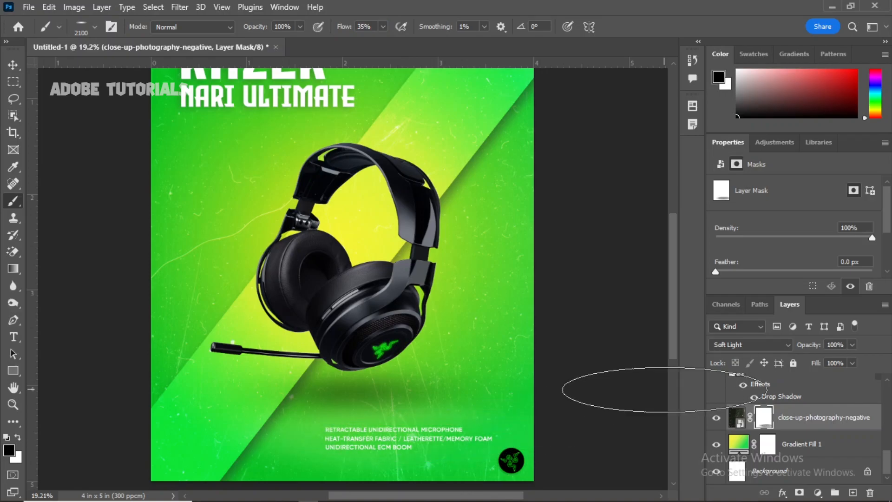
- Stamp all visible layers into a new layer above the Unidirectional ECM boom layer and convert it to a Smart Object
key(z)
drag(500, 330, 459, 333)
key(space)
drag(474, 281, 459, 318)
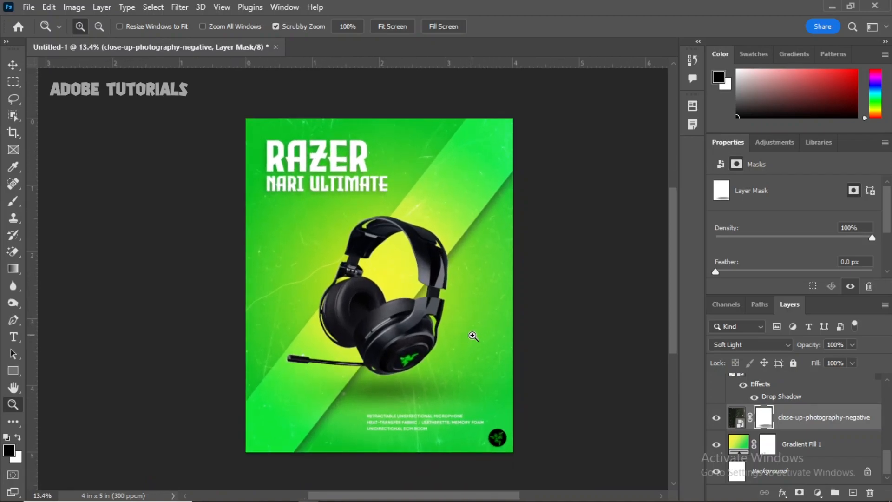
scroll(798, 432, up, 5)
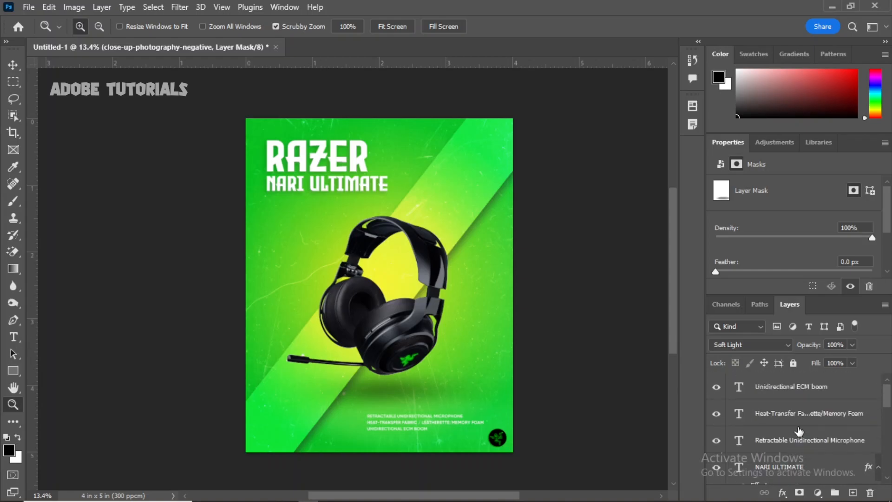
click(821, 396)
click(821, 397)
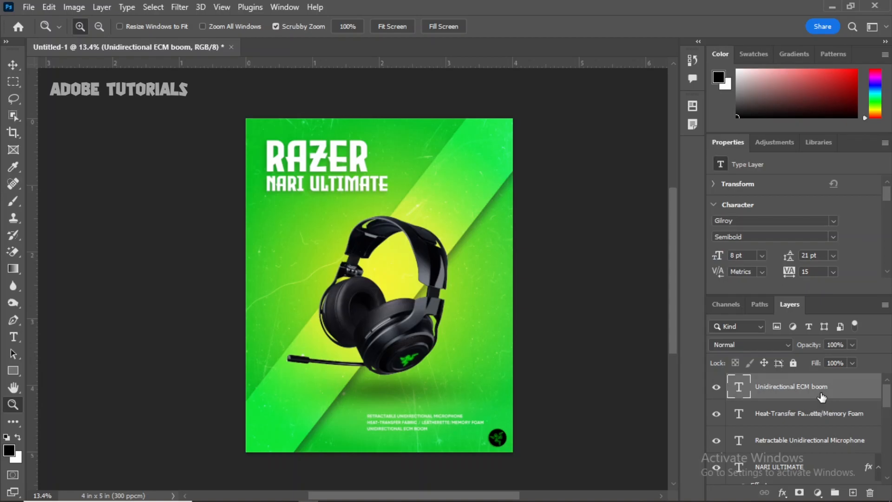
key(ctrl+shift+alt+e)
right_click(821, 395)
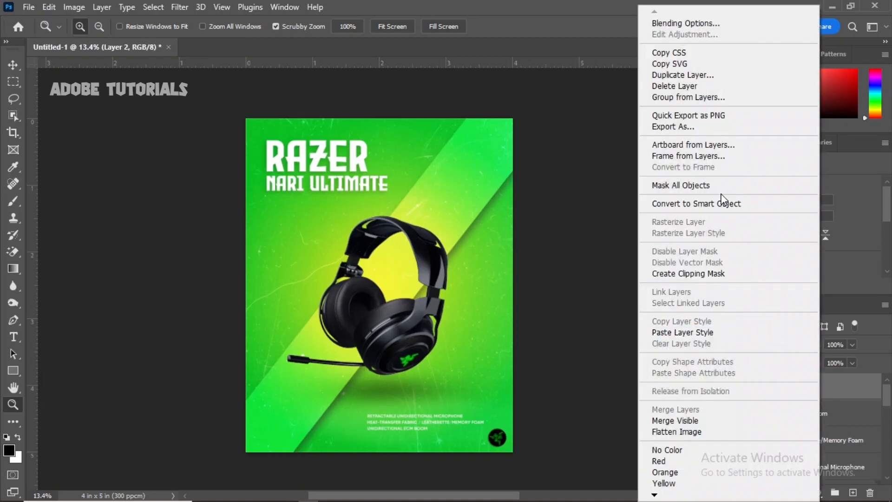
click(723, 203)
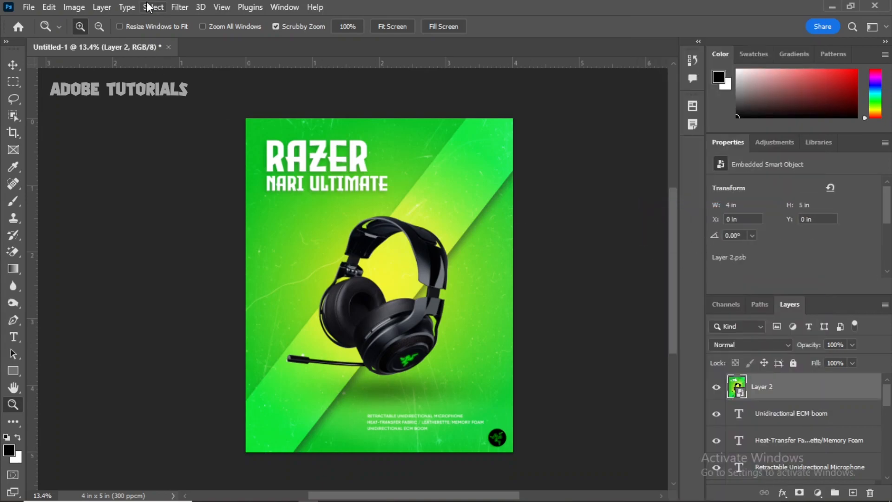
- Apply the Camera Raw Filter to the stamped Smart Object with Grain at 50 and Vignetting at -12
click(179, 7)
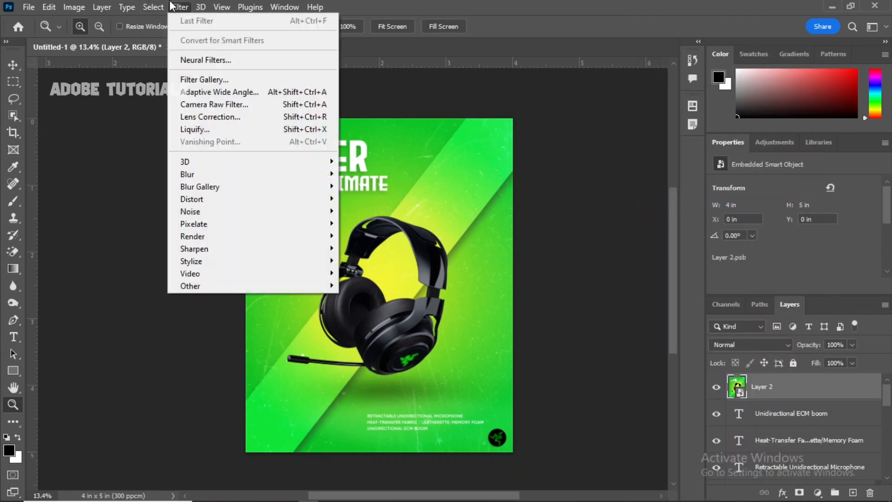
click(224, 106)
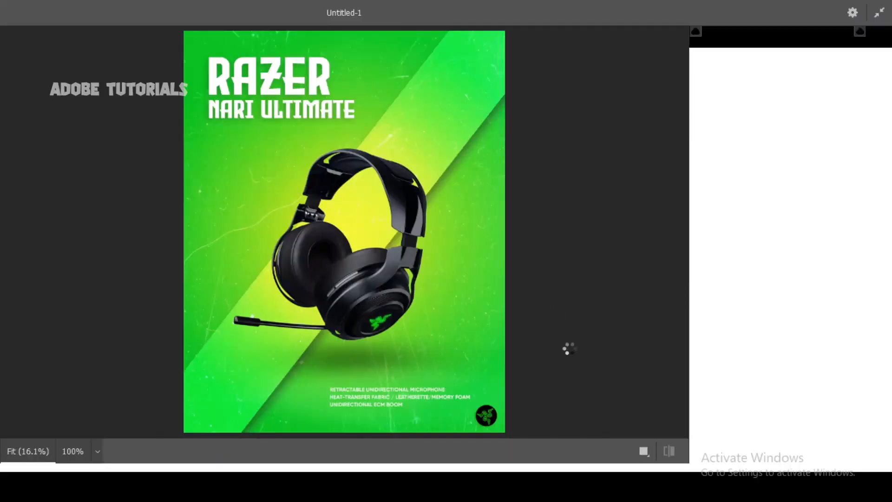
click(757, 395)
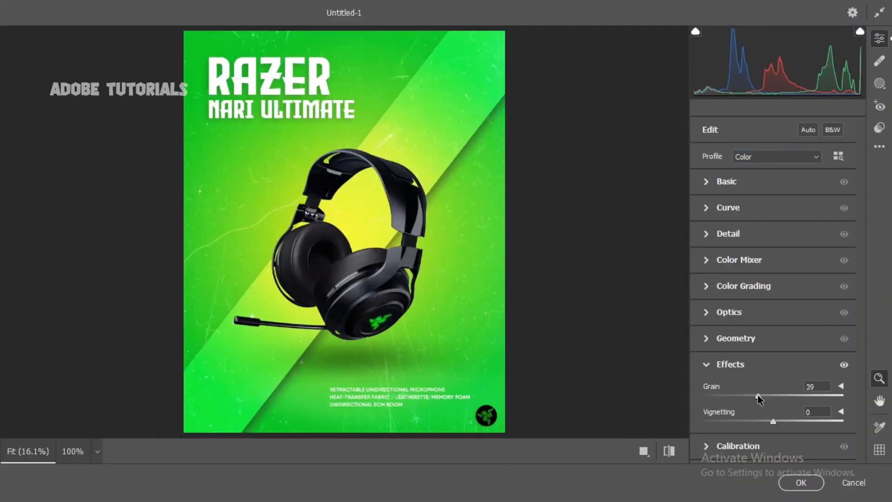
click(758, 421)
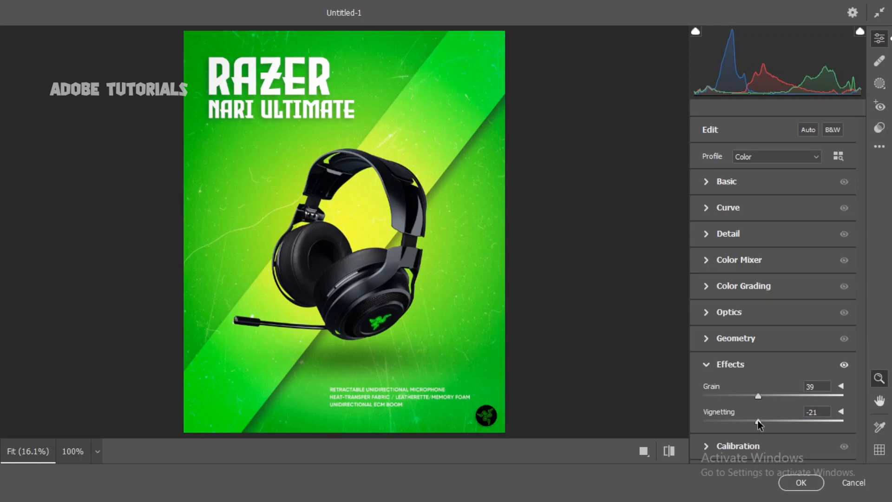
mouse_move(758, 423)
mouse_down()
mouse_move(746, 422)
mouse_move(762, 427)
mouse_up()
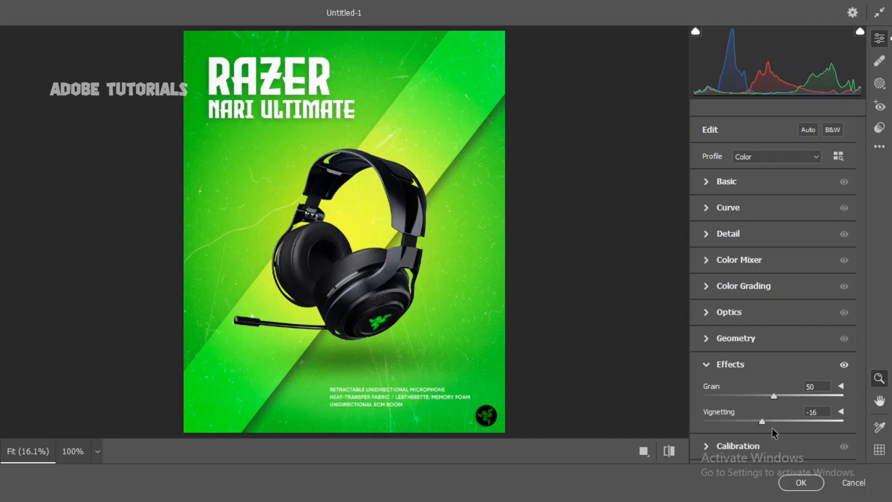
drag(762, 421, 764, 423)
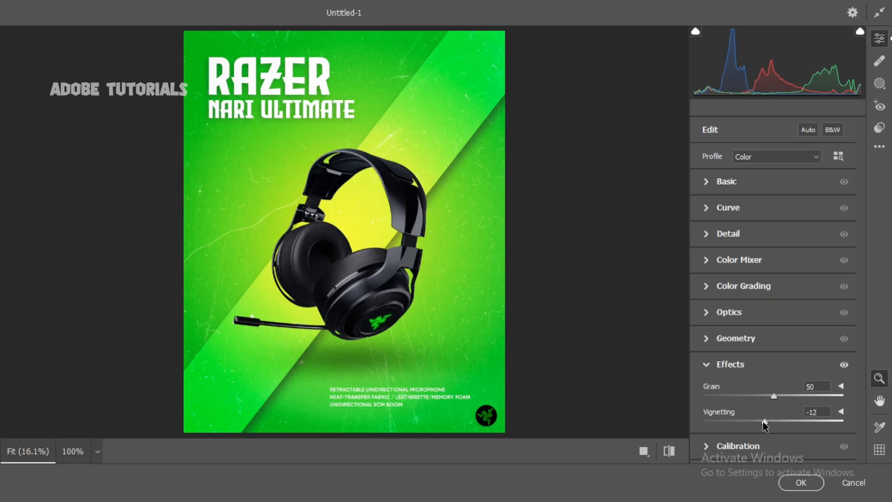
click(798, 482)
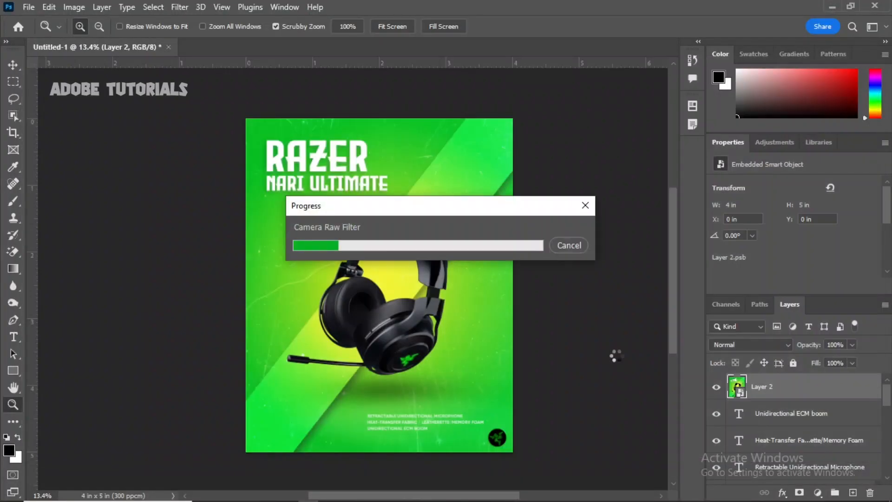
- Duplicate the pngwing.com (66) headset layer and move the copy above the filtered Layer 2 at the top of the layer stack
scroll(773, 437, down, 5)
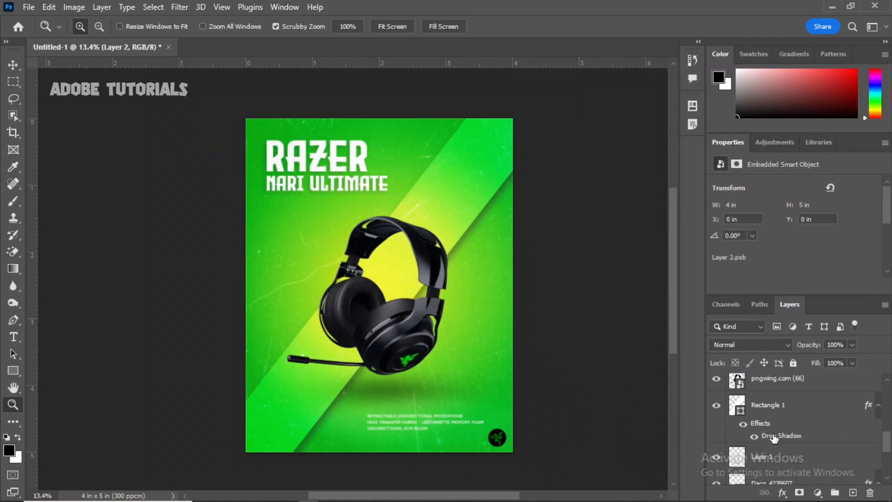
scroll(773, 439, up, 6)
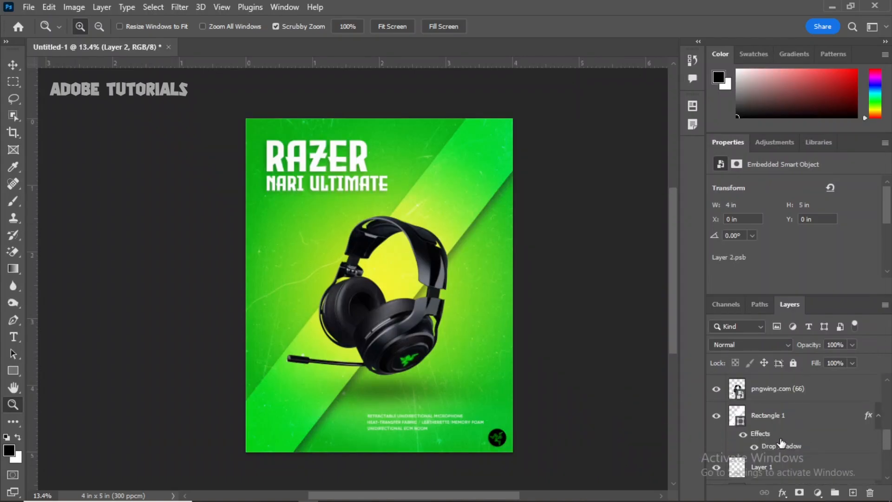
click(784, 453)
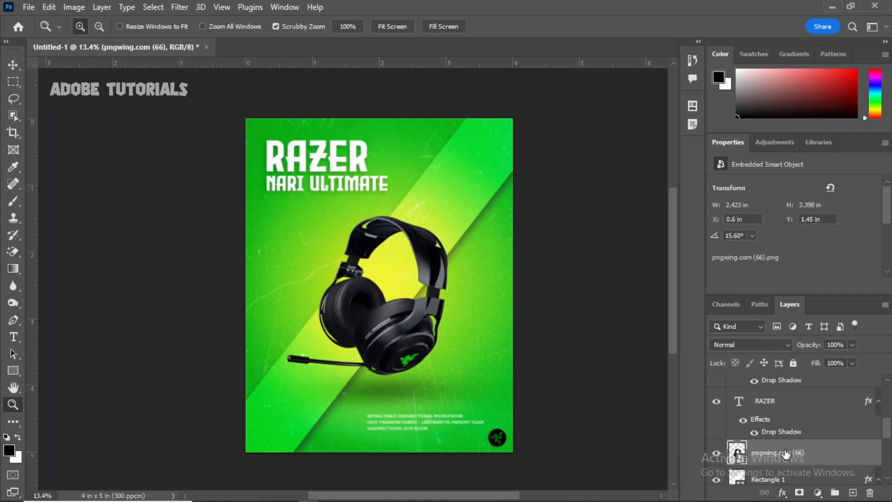
key(ctrl+j)
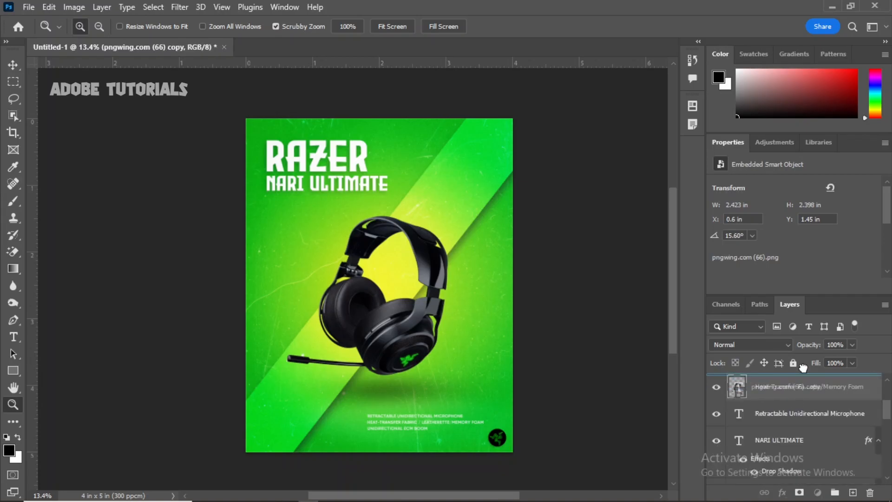
drag(803, 367, 804, 379)
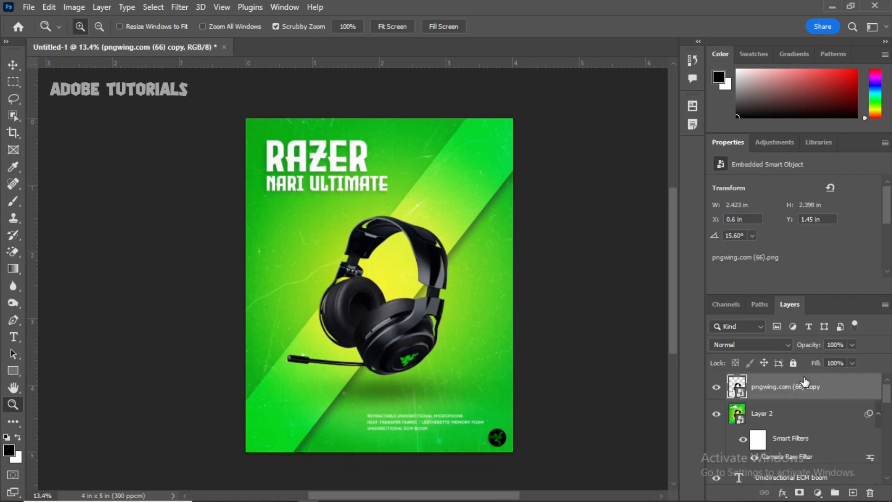